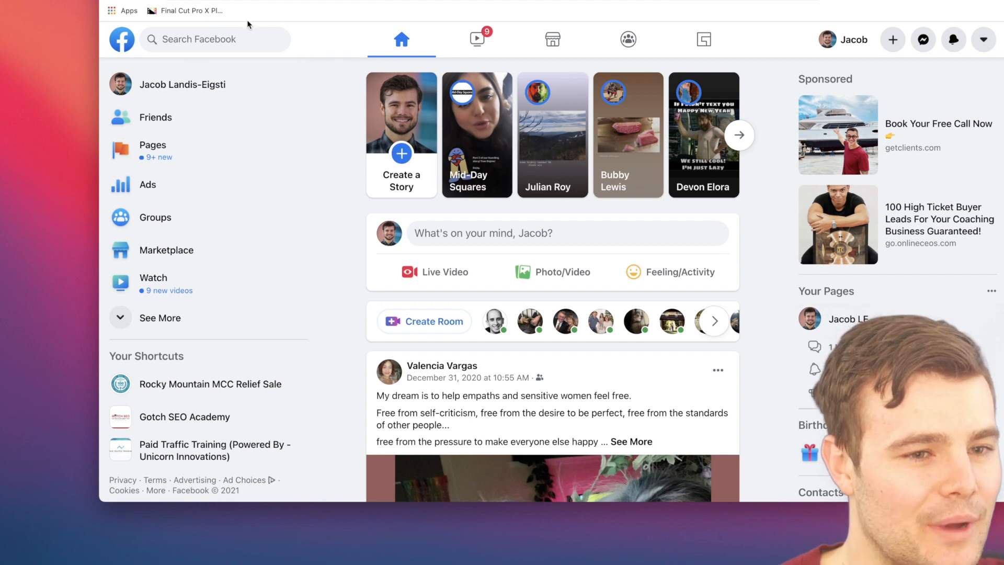
Step: Go from Facebook's Ads Manager to Business Settings for the business whose cover mentions 7-8 figure ecommerce companies
left_click(150, 186)
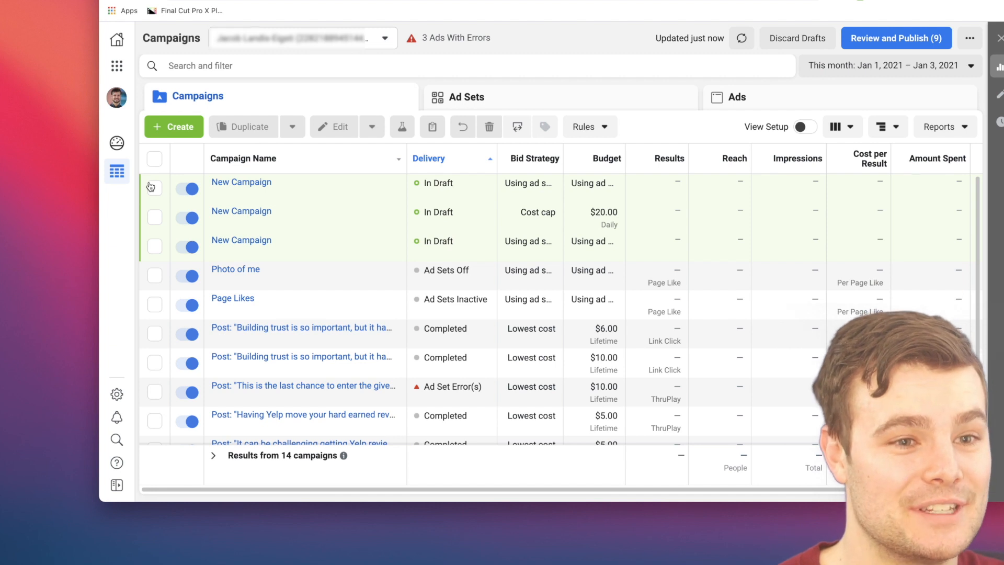
left_click(117, 67)
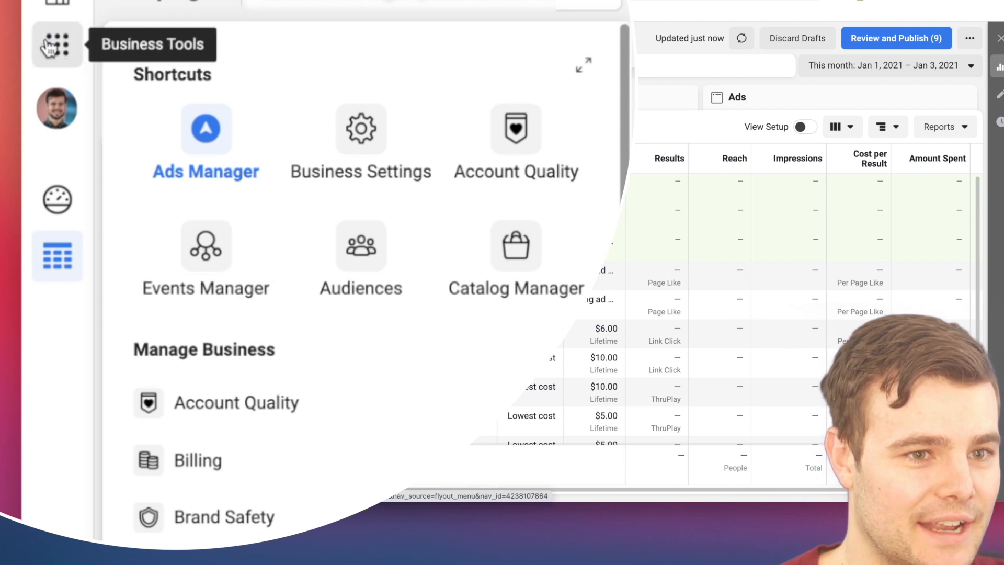
left_click(349, 155)
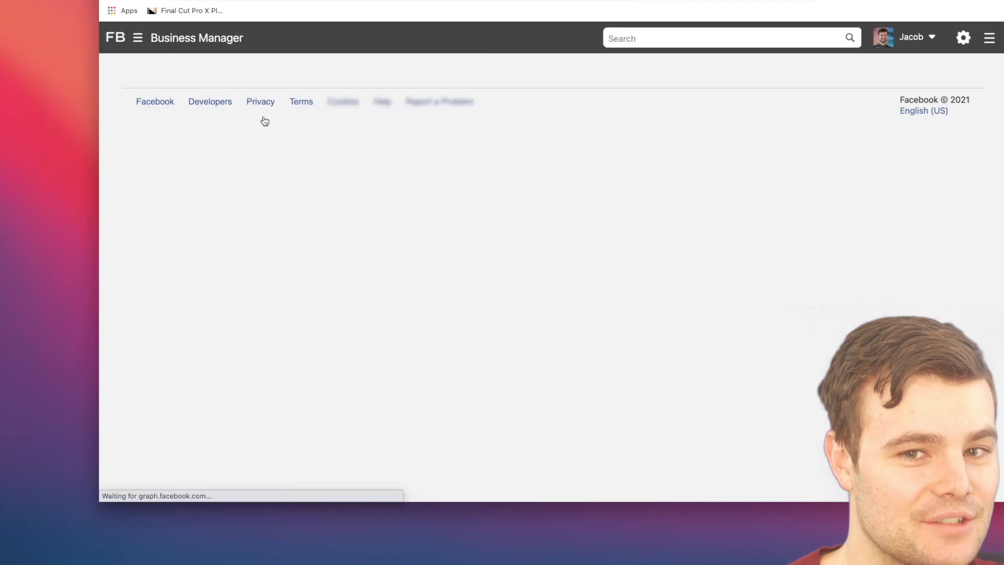
scroll(220, 183, "down", 2)
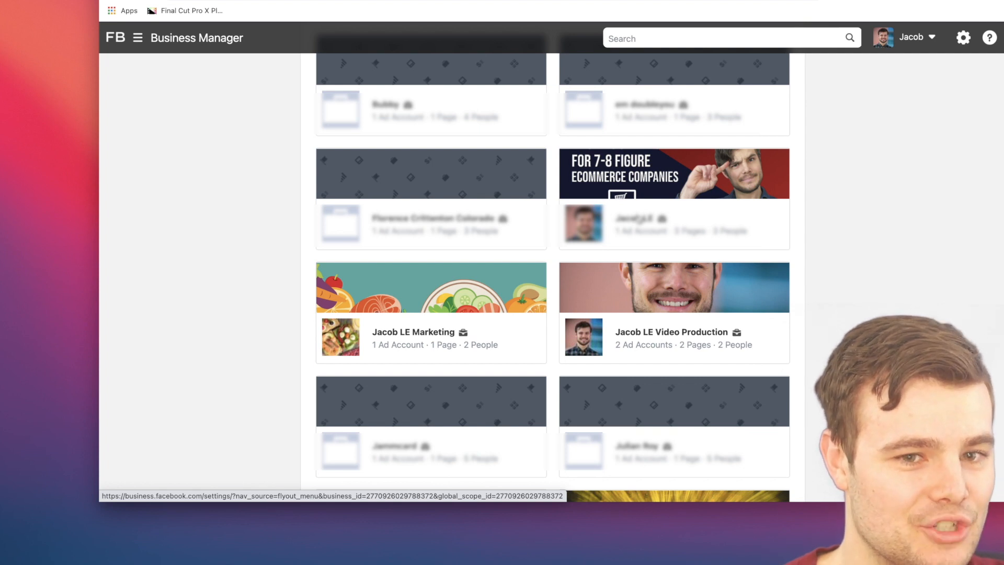
left_click(637, 219)
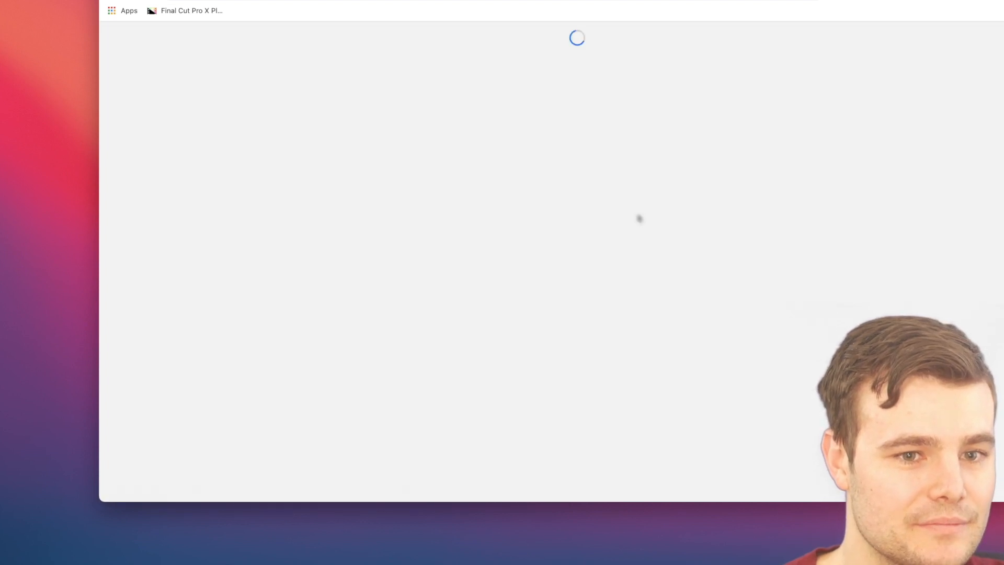
Step: Show the pixels listed among the business's data sources
scroll(236, 245, "down", 5)
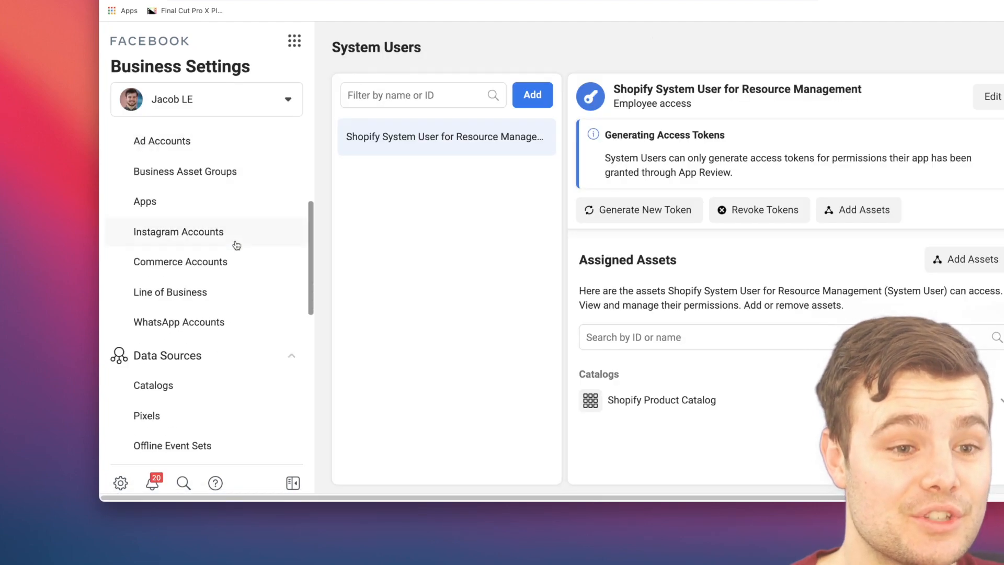
scroll(237, 245, "down", 3)
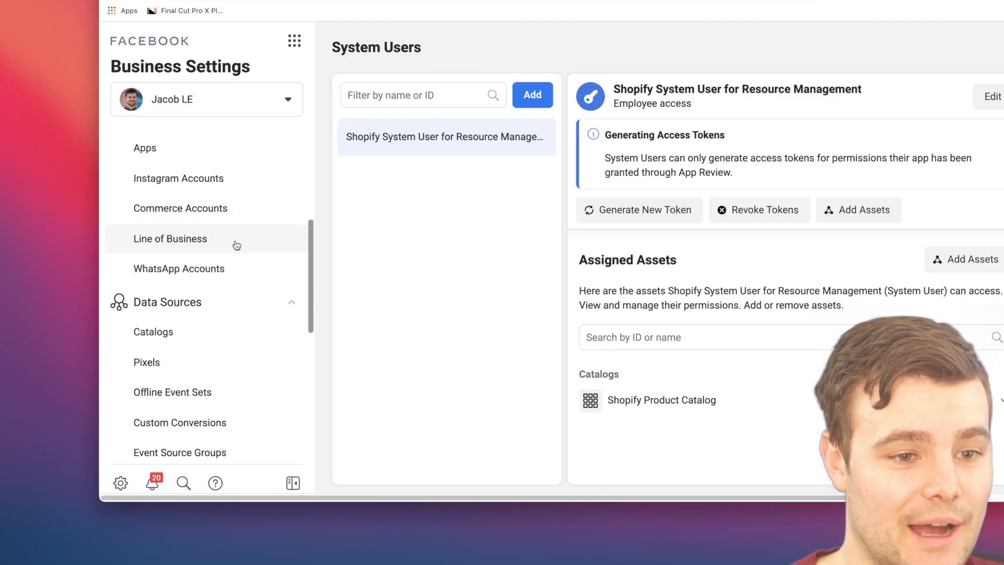
left_click(180, 348)
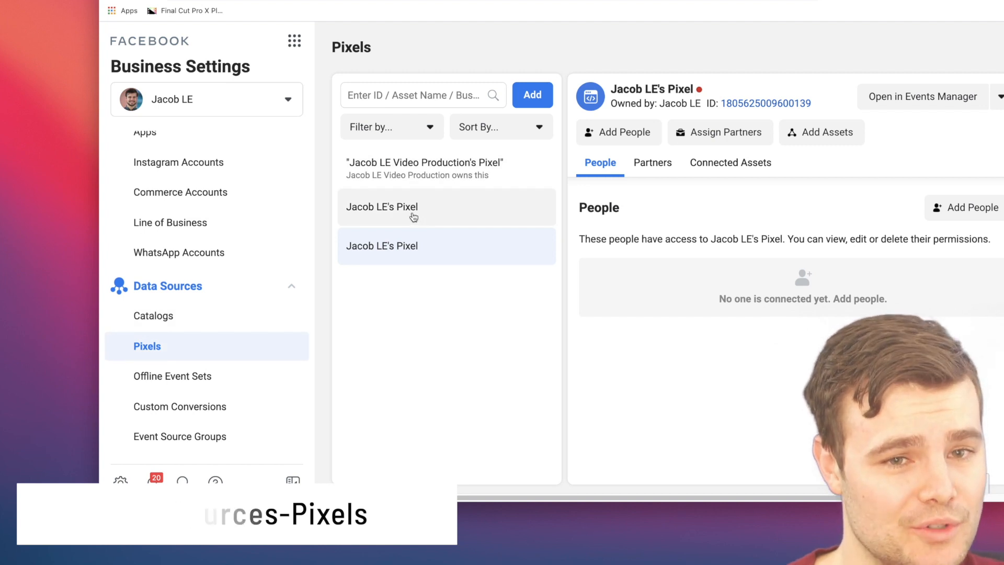
Step: Start adding a new pixel named "Willy's Pies", leaving the optional website URL empty
left_click(523, 95)
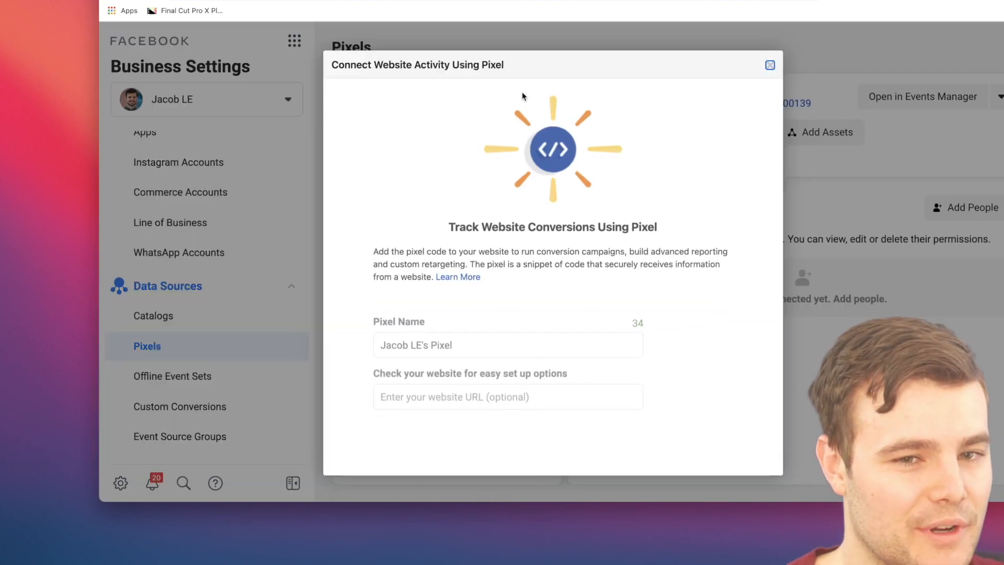
triple_click(483, 326)
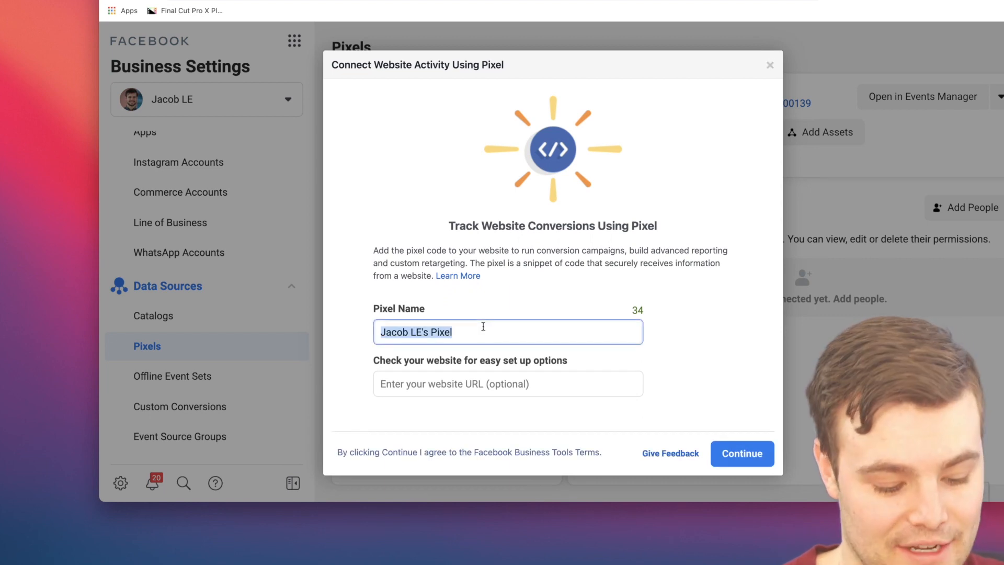
type("Willy's Pies")
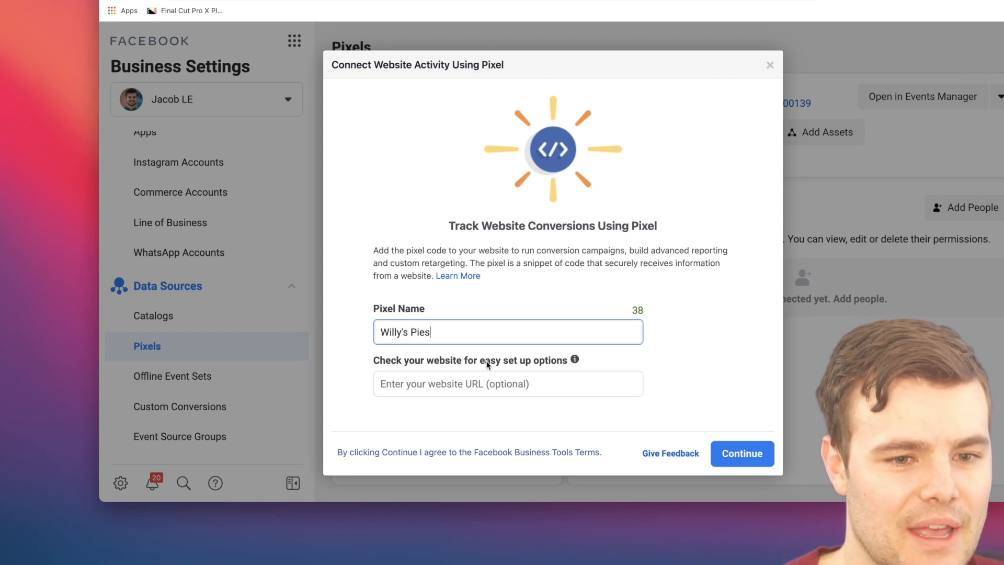
mouse_move(568, 363)
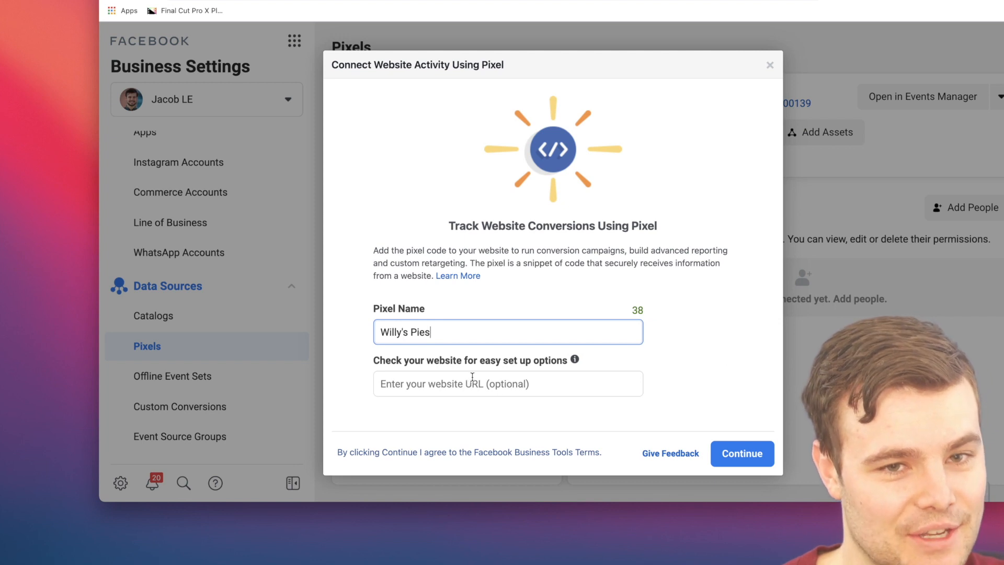
left_click(730, 452)
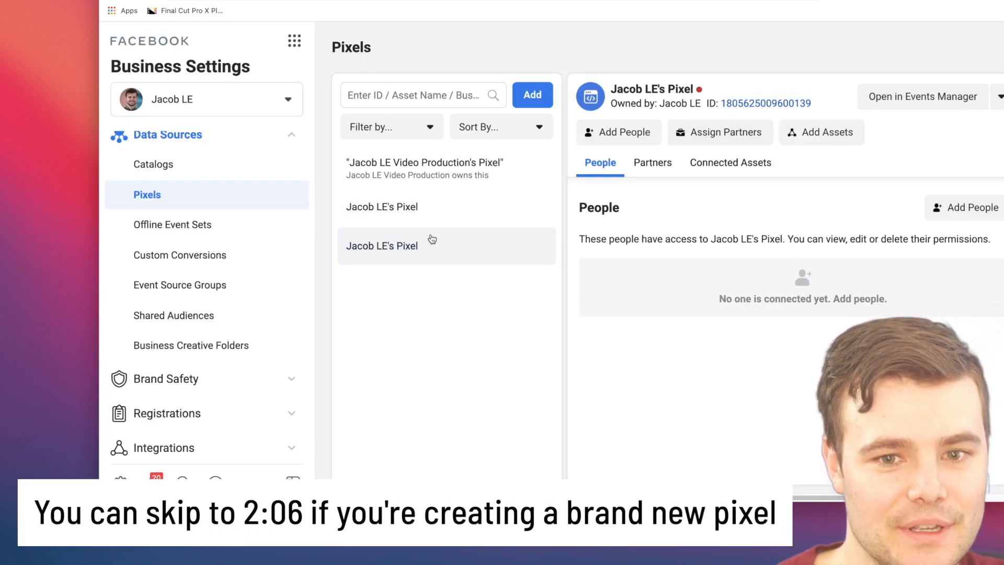
Step: Open the existing Video Production pixel in Events Manager and start adding events from a new website
left_click(884, 96)
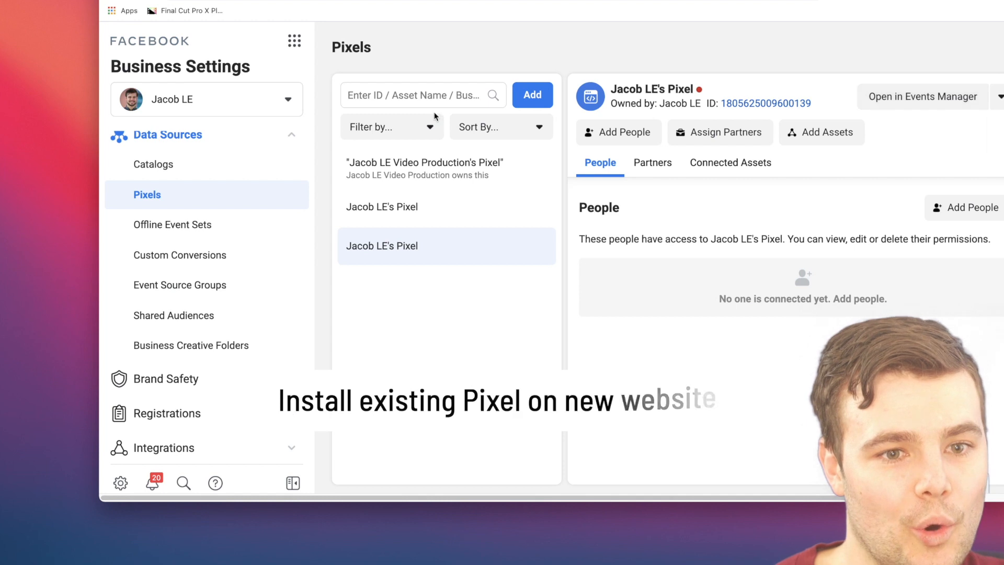
left_click(424, 177)
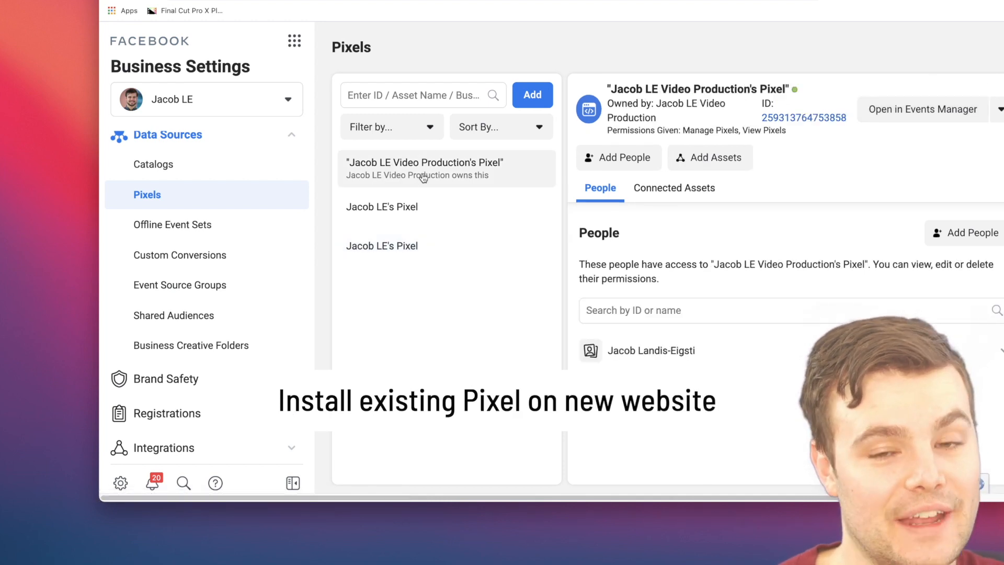
left_click(915, 109)
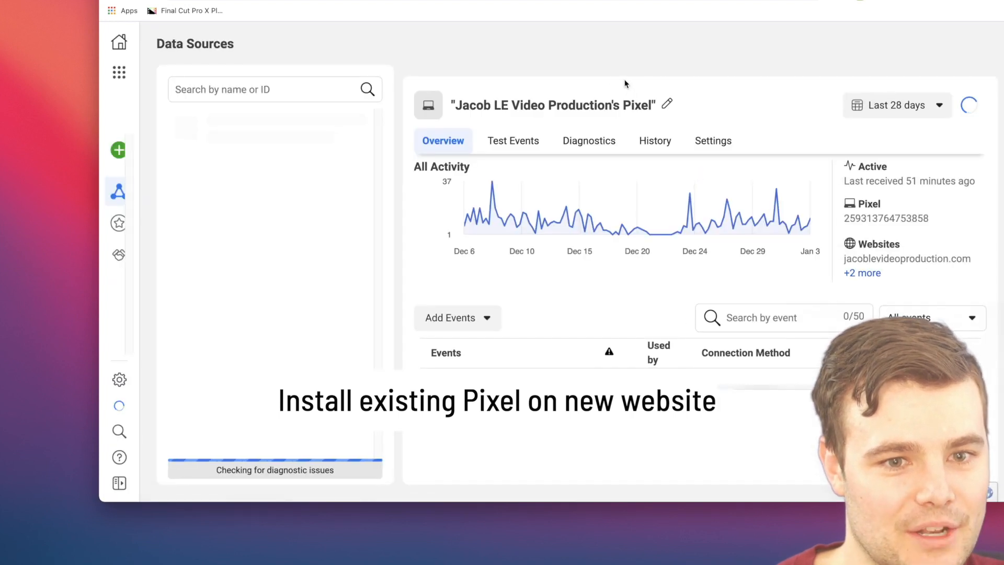
left_click(474, 318)
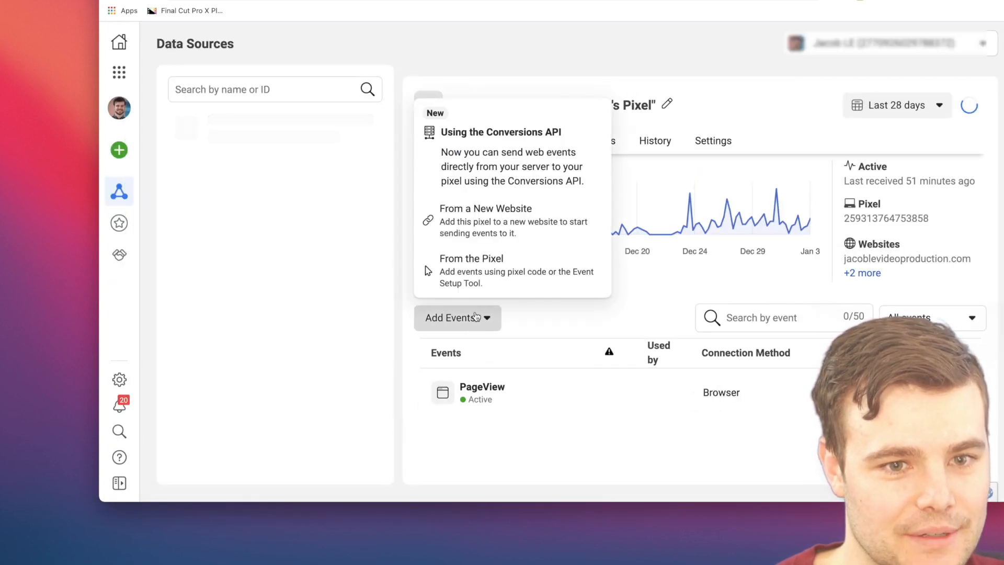
left_click(476, 226)
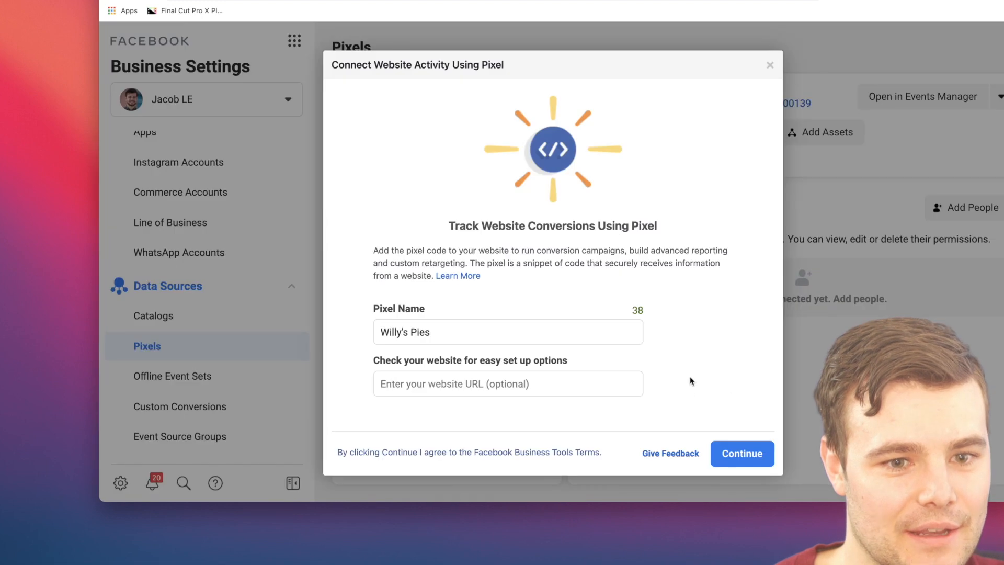
Step: Create the Willy's Pies pixel and set it up now using the Shopify partner integration
left_click(730, 455)
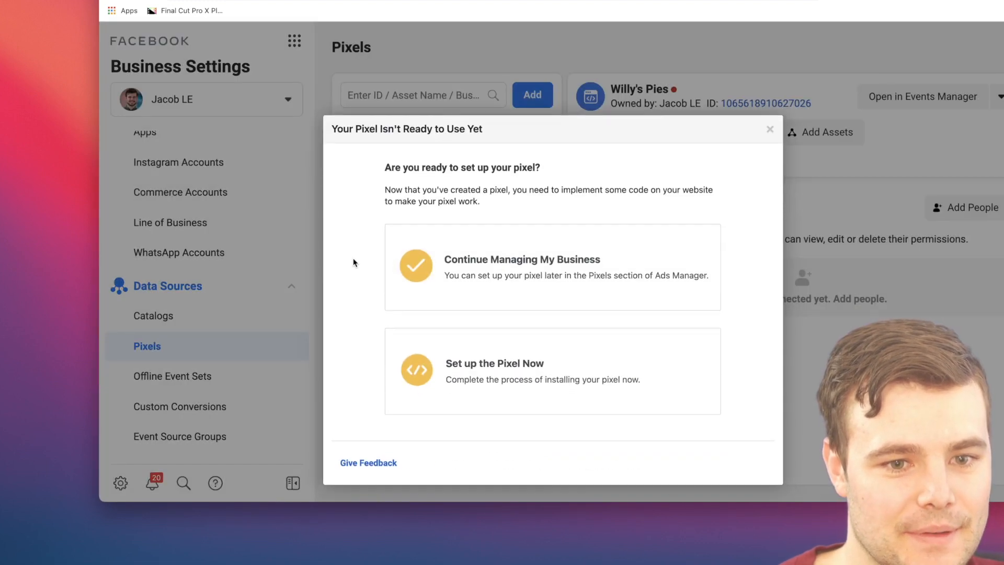
left_click(504, 362)
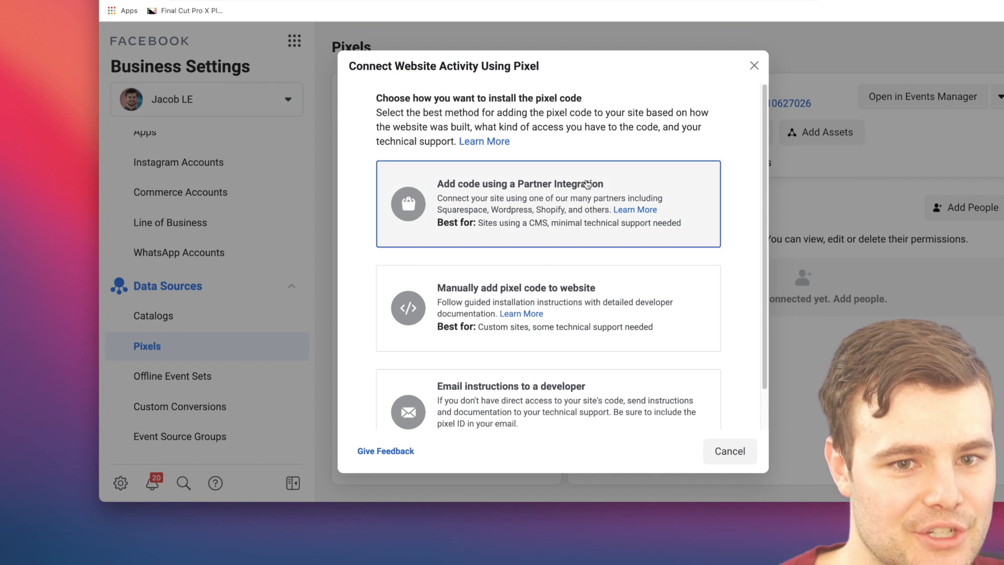
left_click(586, 183)
scroll(525, 226, "down", 5)
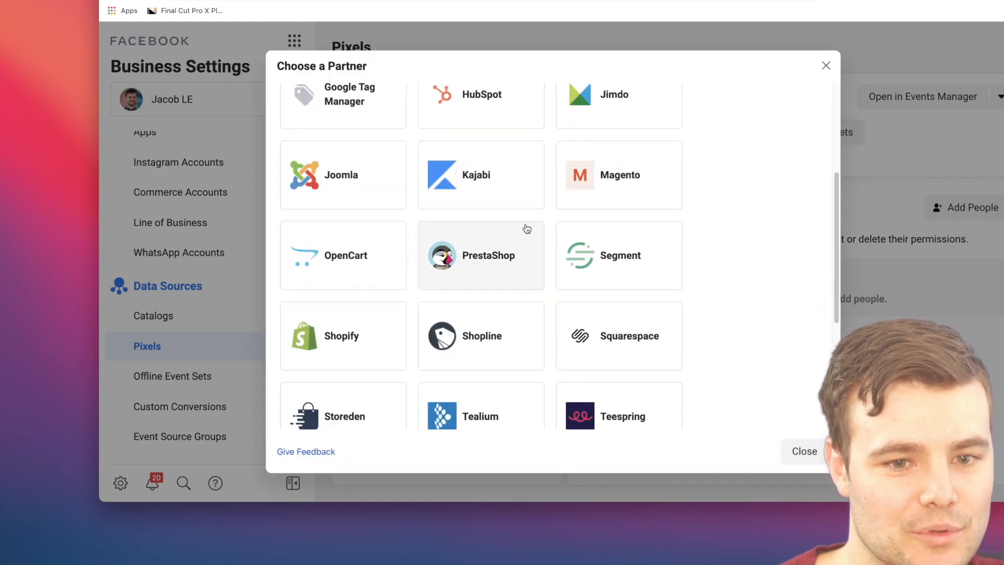
left_click(361, 307)
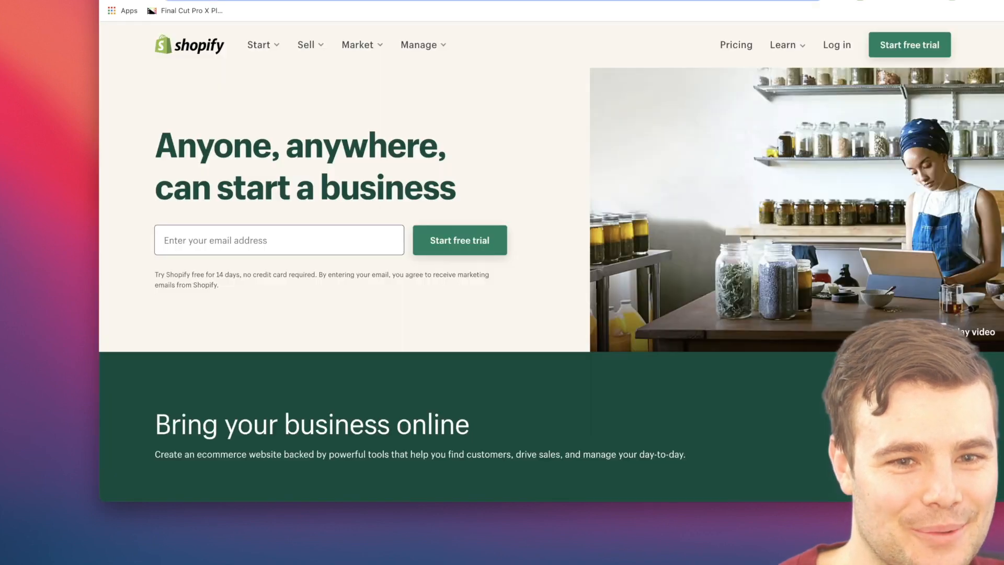
Step: Log in to the Shopify store admin and open its Facebook sales channel
left_click(836, 45)
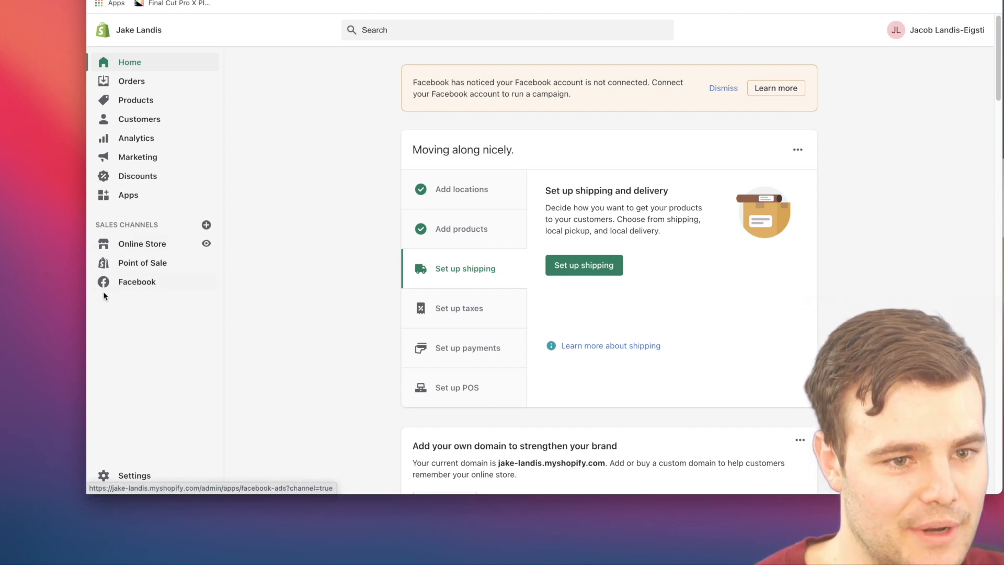
left_click(206, 226)
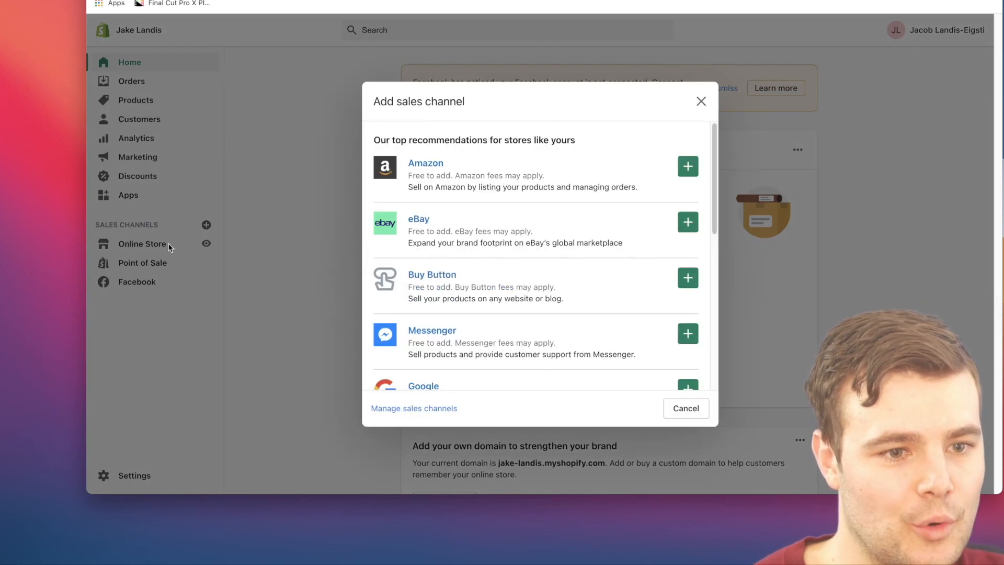
left_click(701, 102)
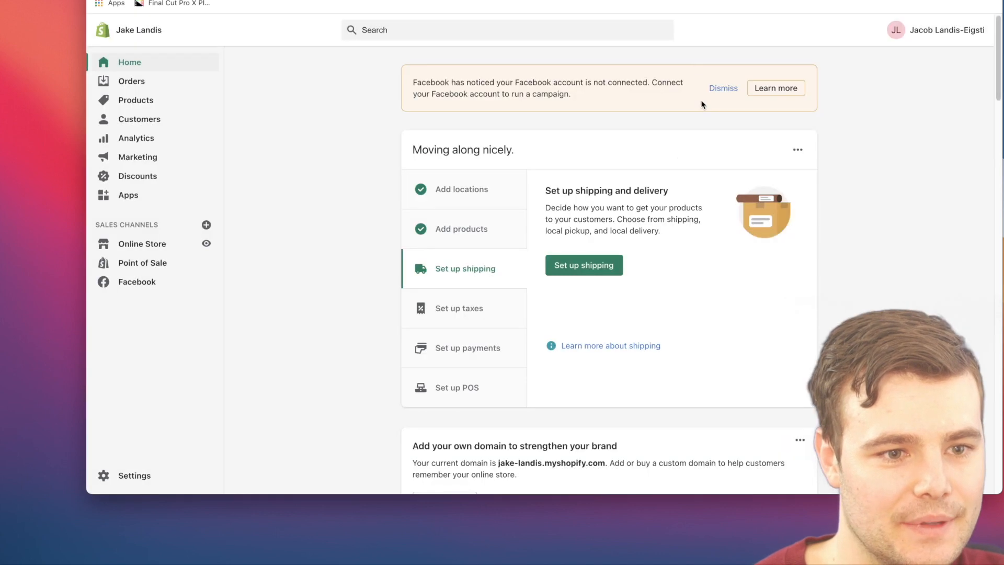
left_click(138, 285)
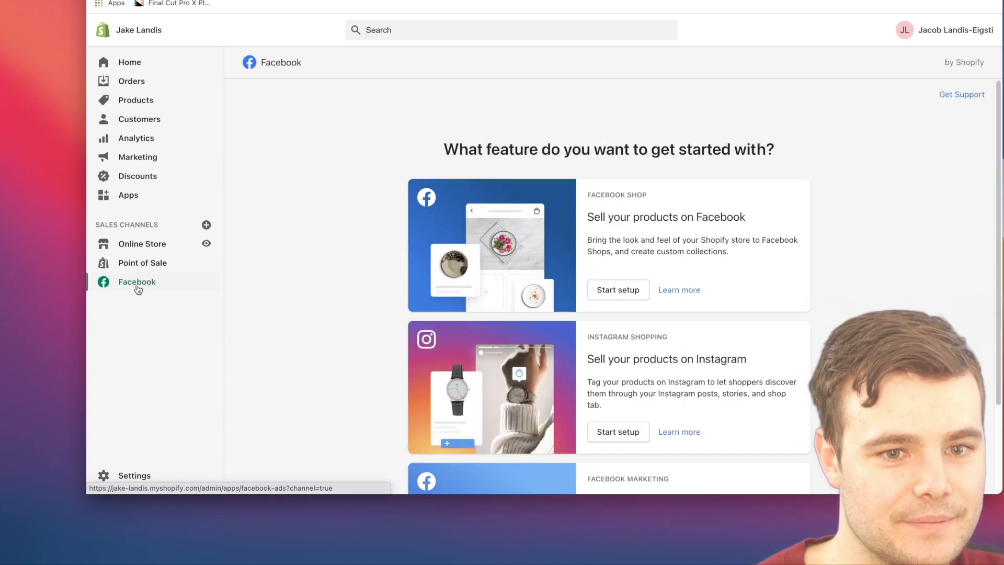
Step: Start the Facebook Marketing setup and connect the Facebook account, confirming the account password and Shopify's access
scroll(302, 234, "down", 5)
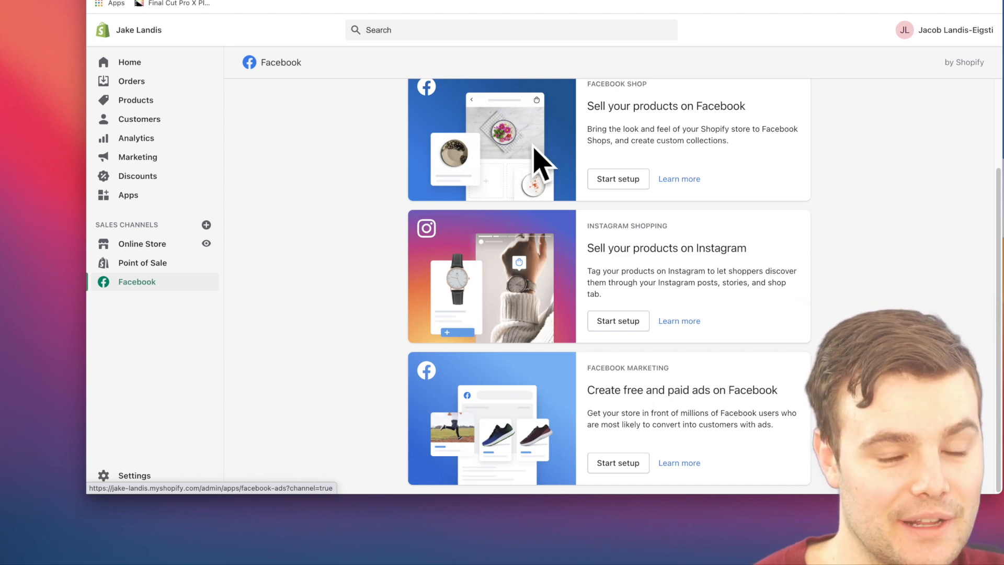
left_click(622, 464)
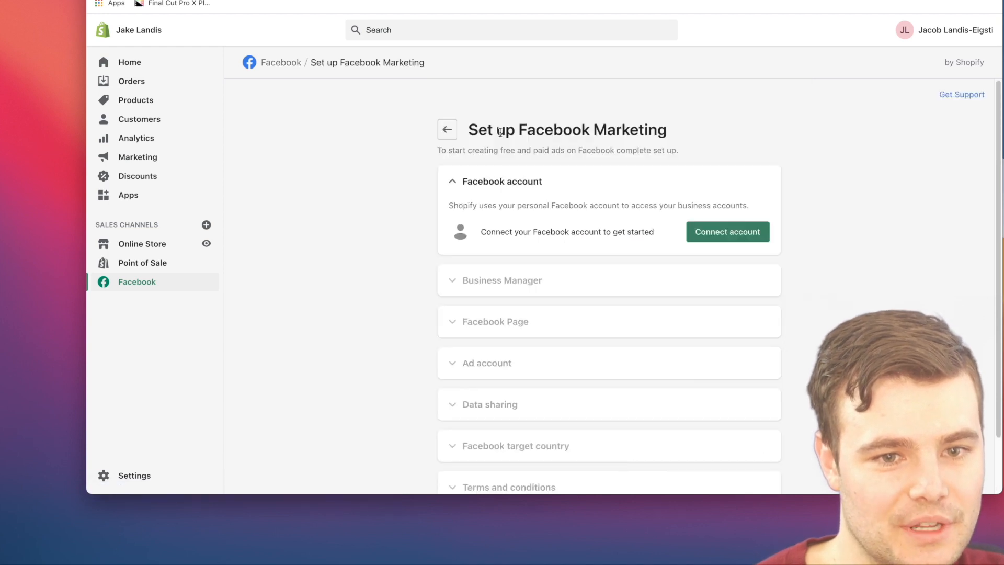
left_click(724, 237)
left_click(763, 494)
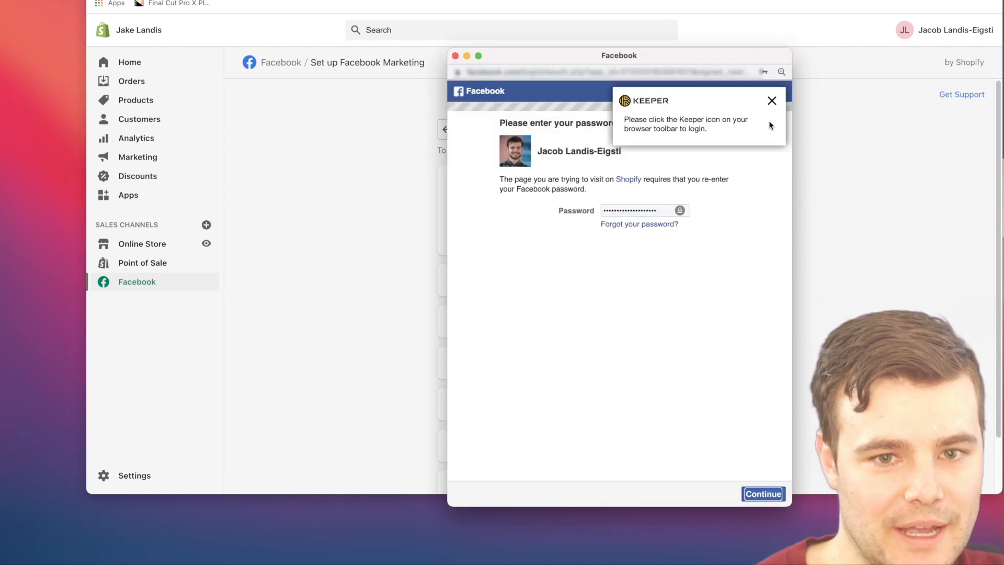
left_click(647, 282)
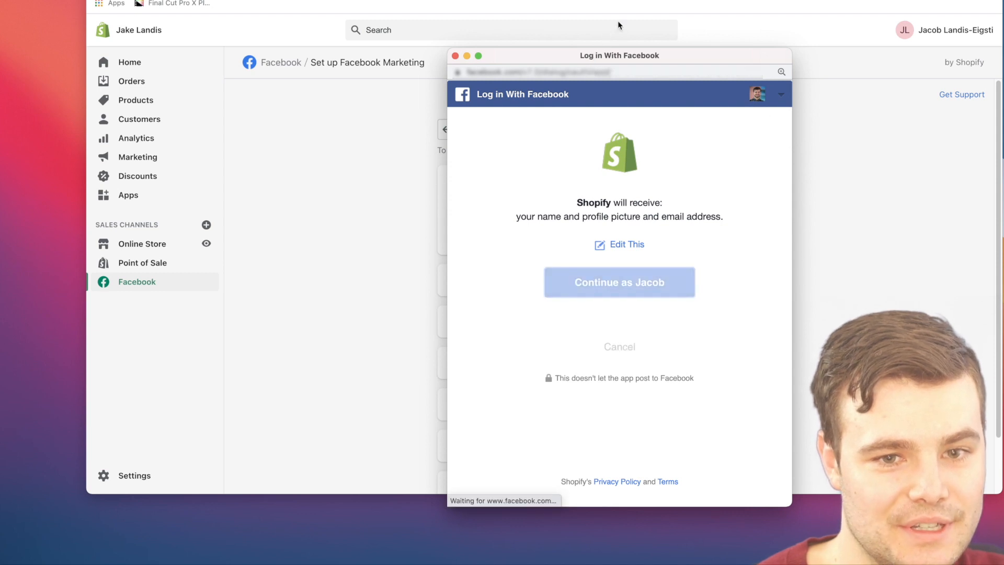
left_click(763, 483)
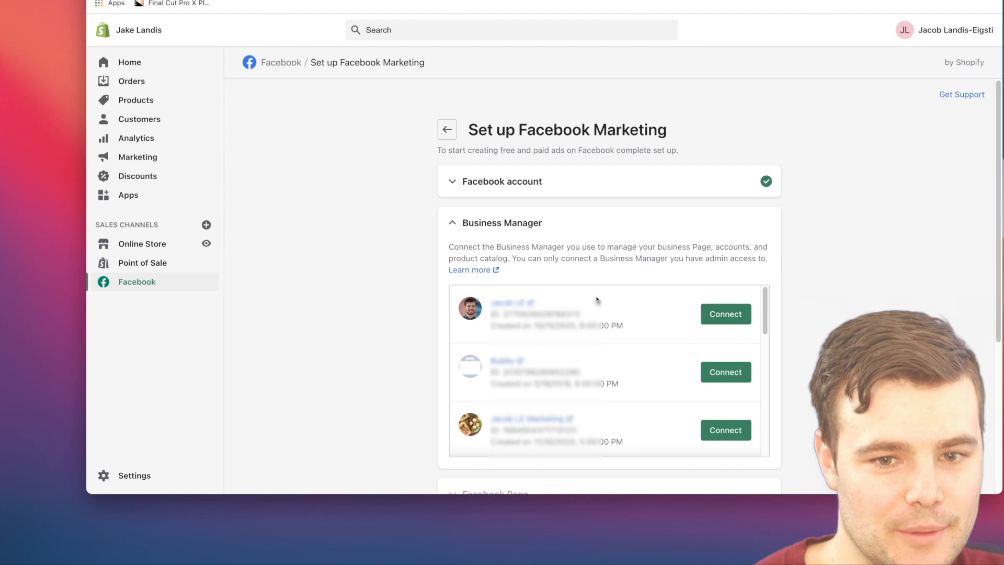
Step: Connect the first listed Business Manager, Facebook Page and ad account to the Facebook Marketing setup
left_click(725, 314)
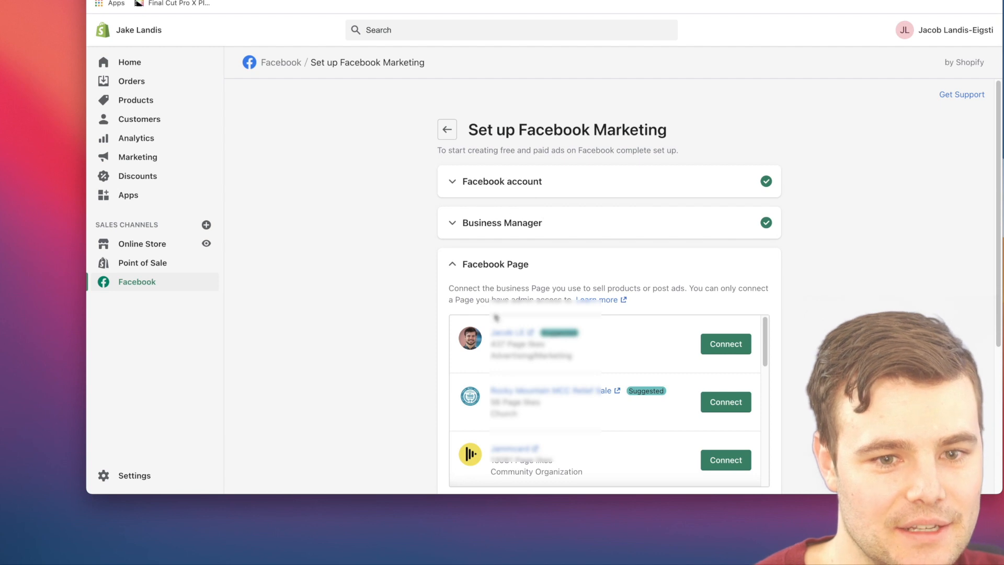
left_click(719, 345)
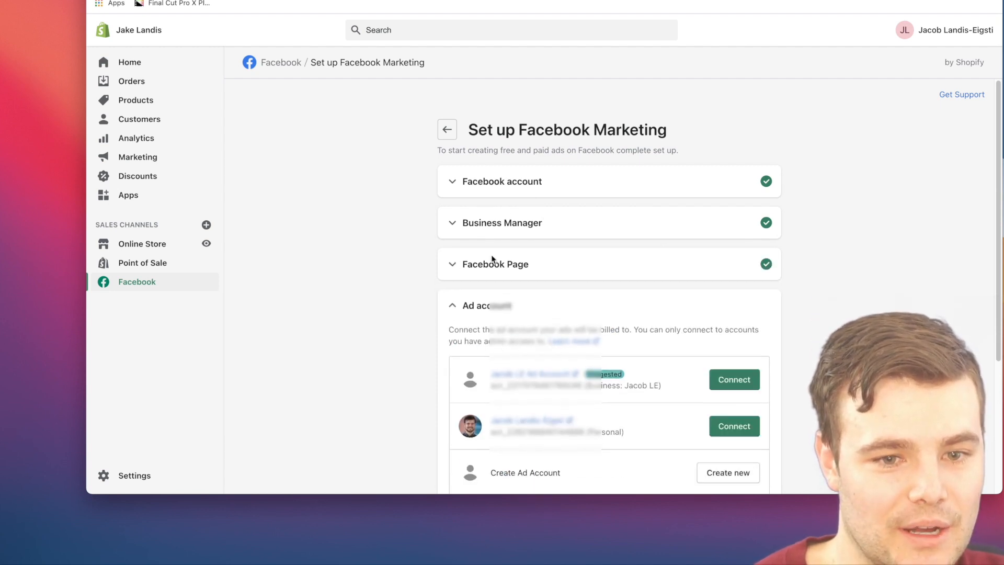
scroll(387, 282, "down", 2)
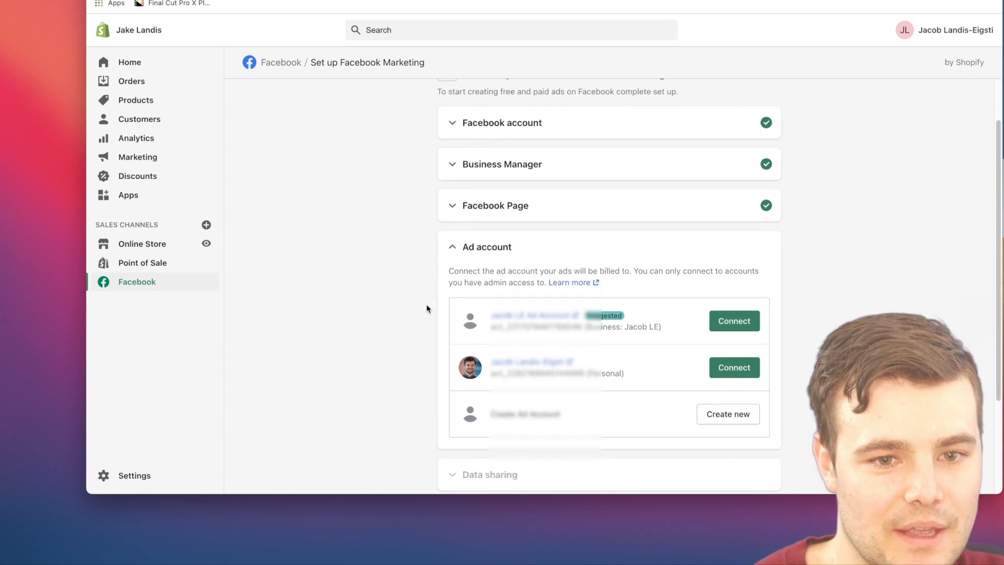
left_click(727, 321)
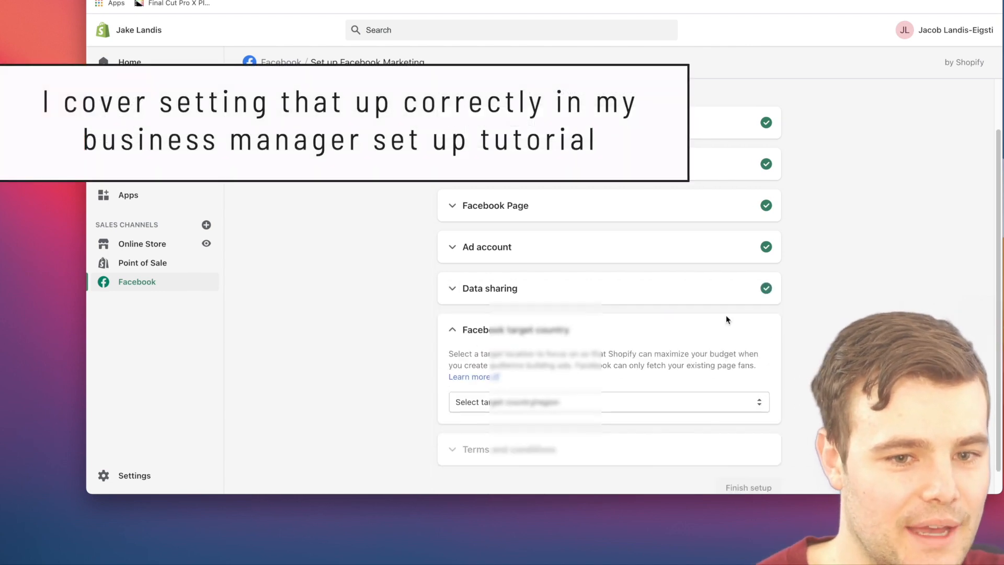
Step: Set the customer data sharing level to Maximum in the Facebook Marketing setup
left_click(544, 291)
scroll(333, 307, "down", 5)
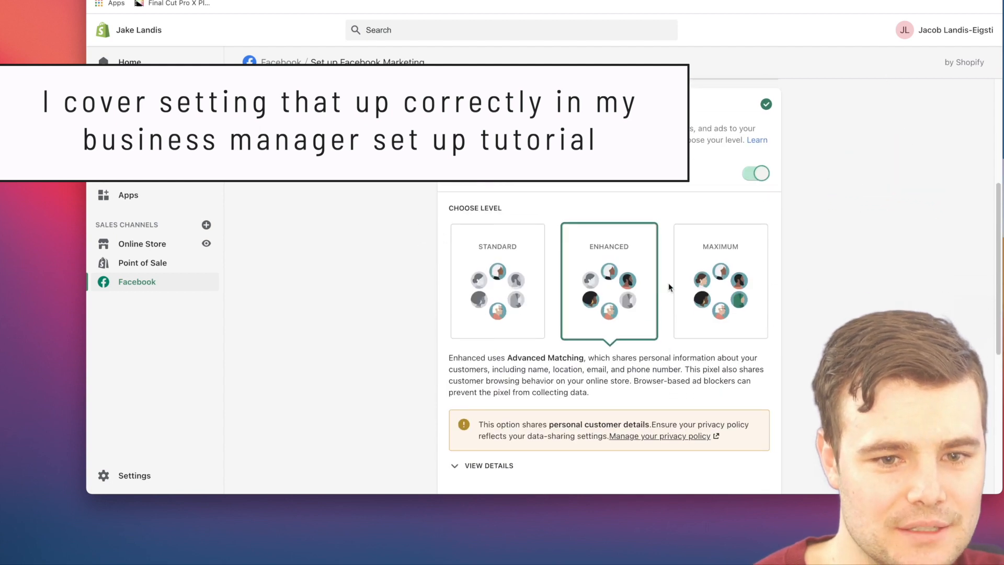
left_click(707, 293)
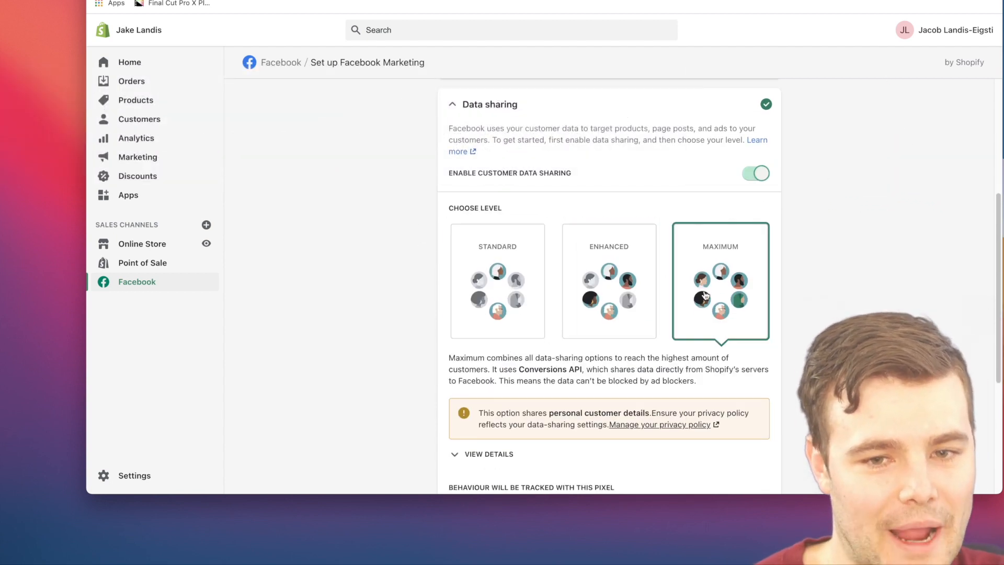
Step: Disconnect the pixel currently assigned to track behaviour under Data sharing
scroll(726, 287, "down", 3)
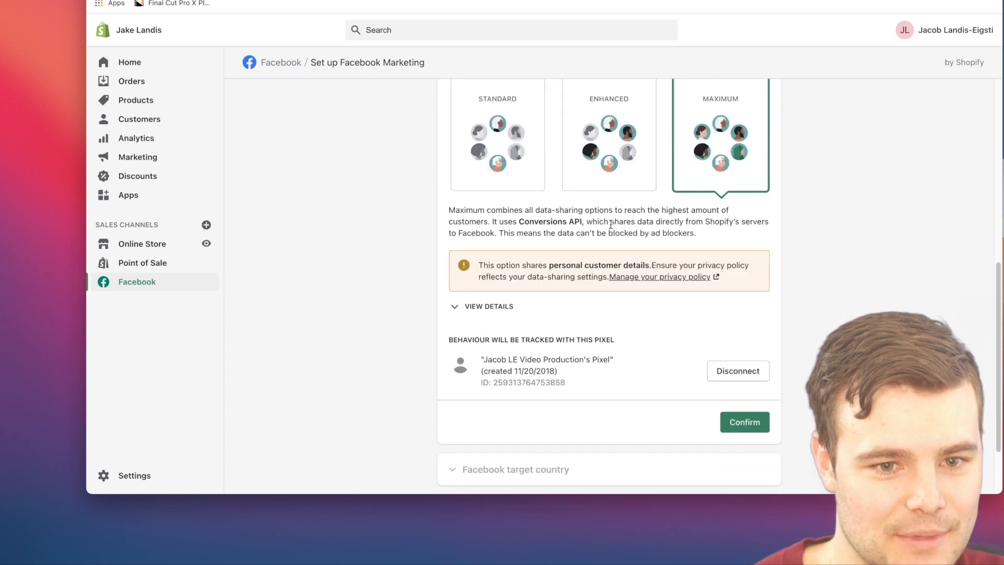
scroll(407, 240, "down", 1)
scroll(400, 238, "down", 2)
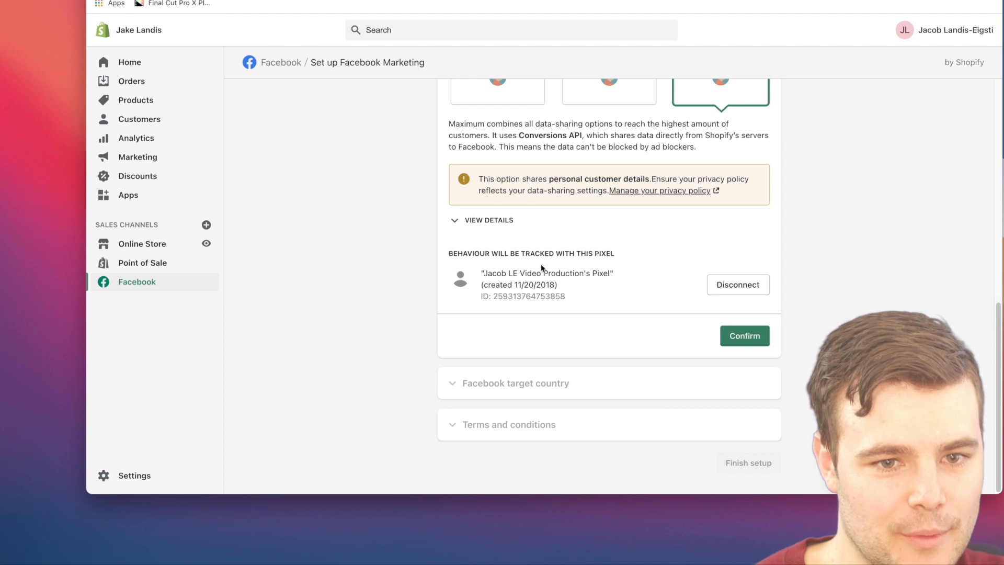
left_click(727, 287)
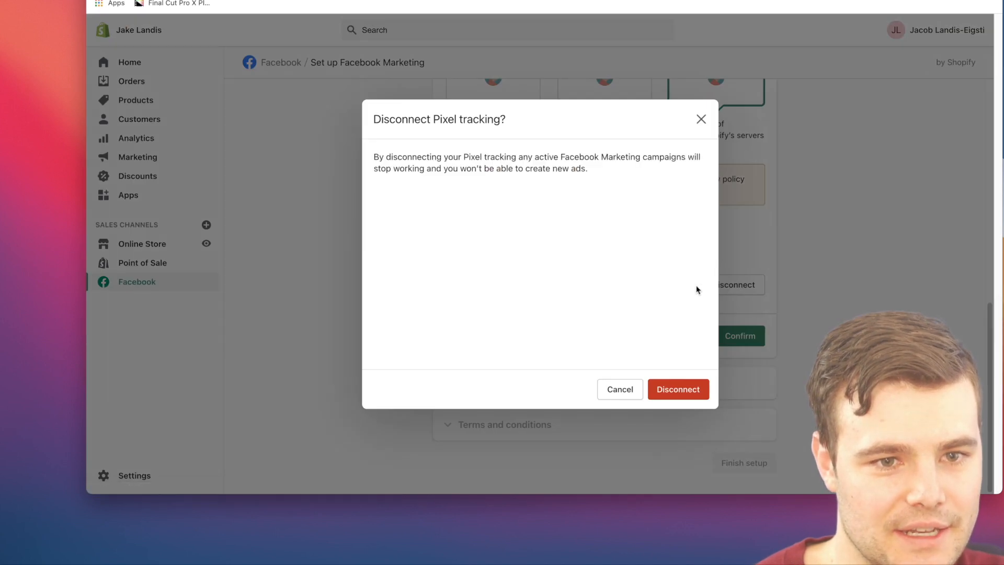
left_click(678, 390)
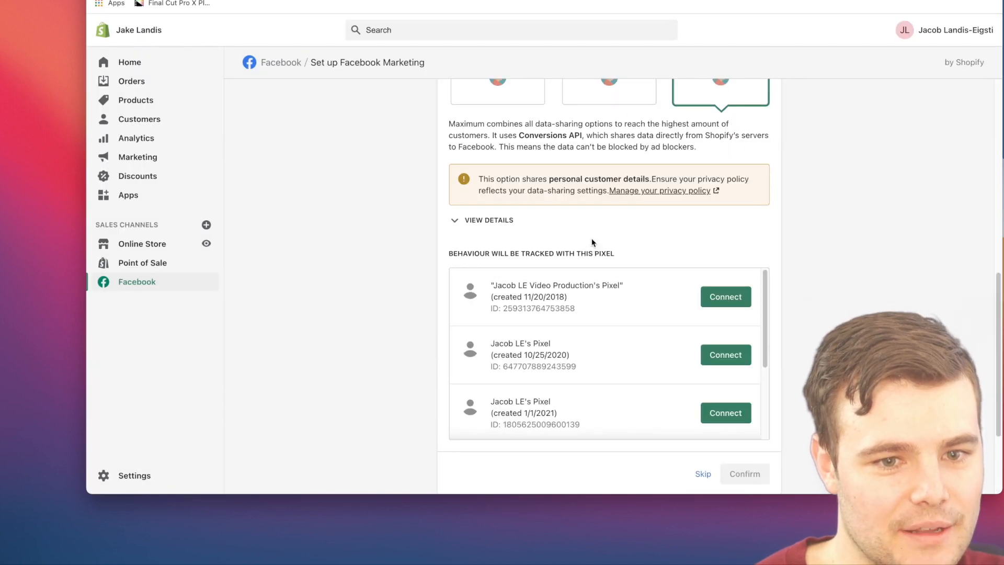
Step: Connect the Willy's Pies pixel for behaviour tracking and confirm the data sharing settings
scroll(558, 296, "down", 3)
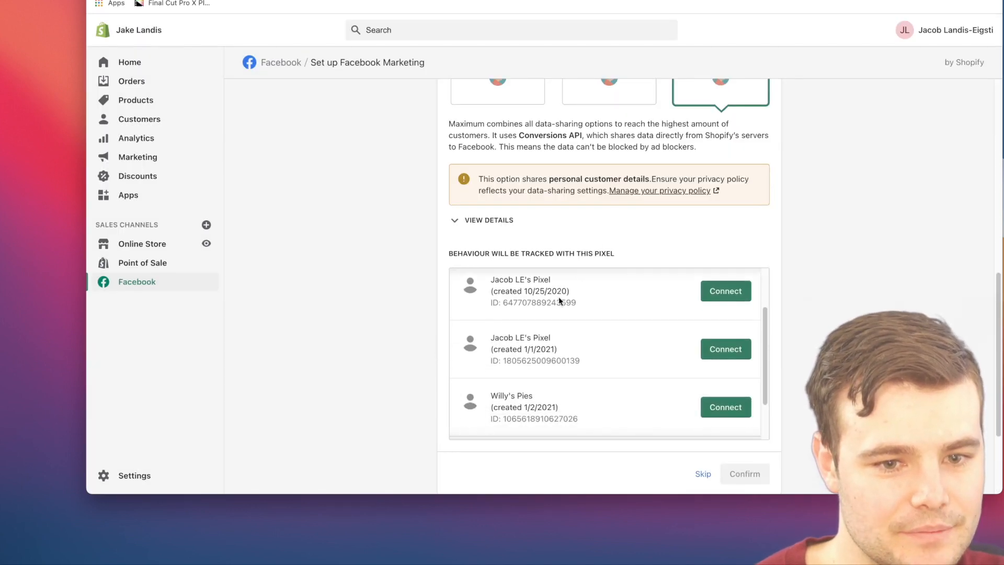
scroll(557, 302, "down", 1)
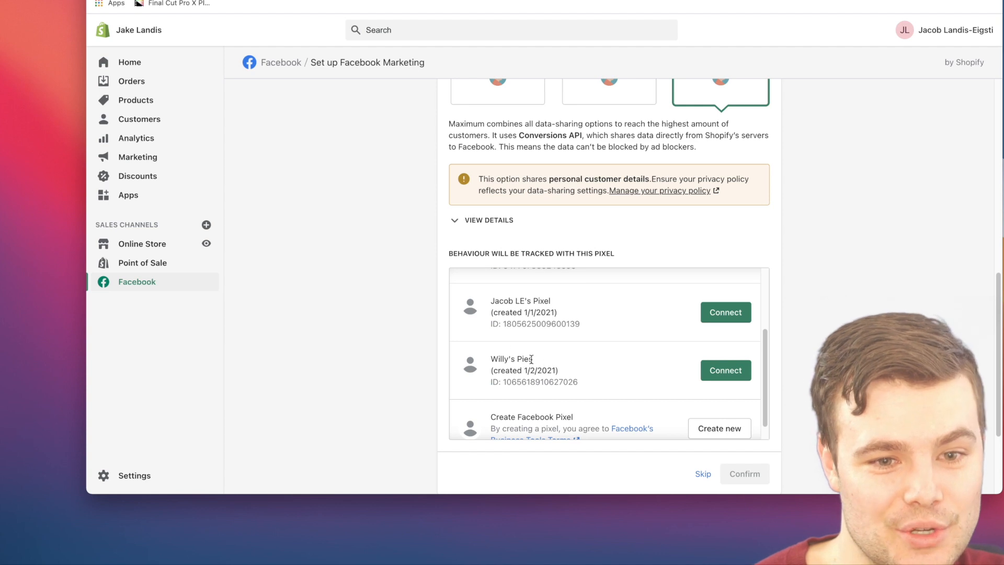
left_click(723, 371)
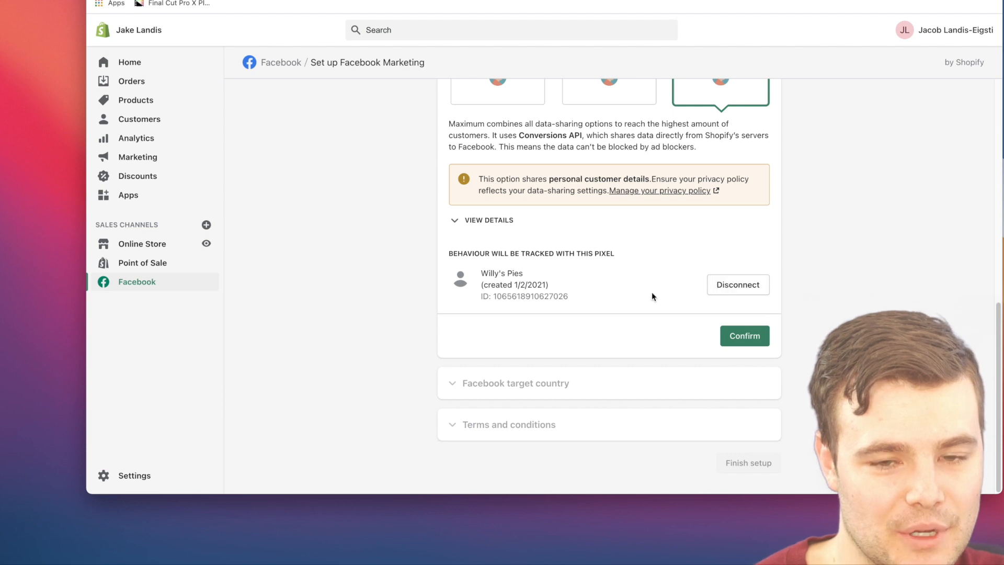
left_click(744, 337)
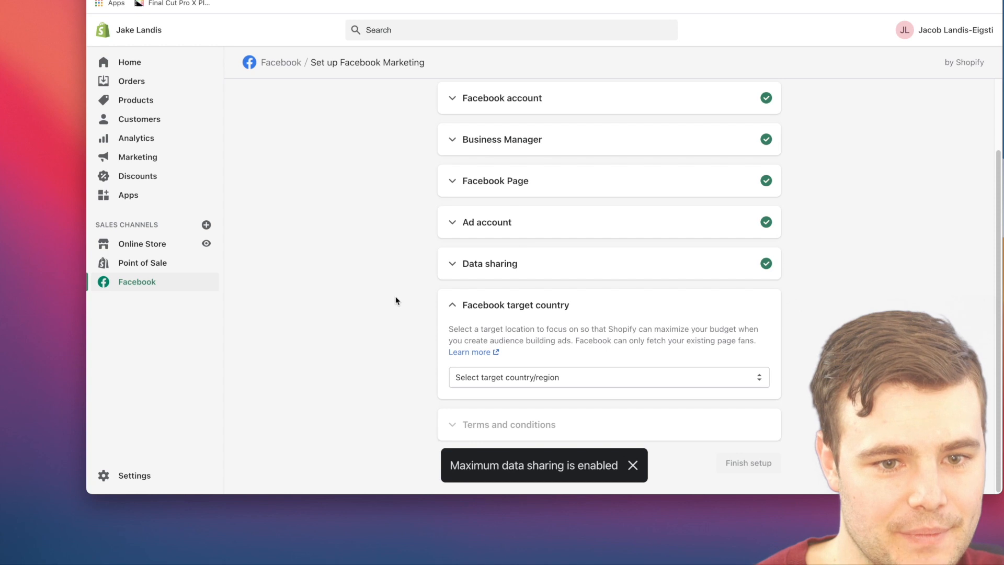
Step: Set the Facebook target country to United States and finish the Facebook Marketing setup
left_click(623, 371)
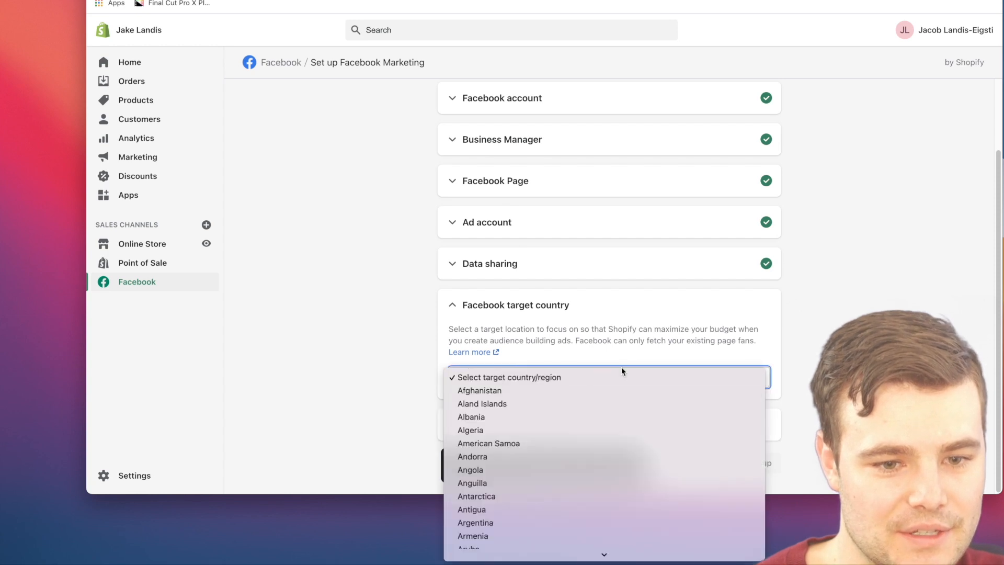
scroll(611, 422, "down", 15)
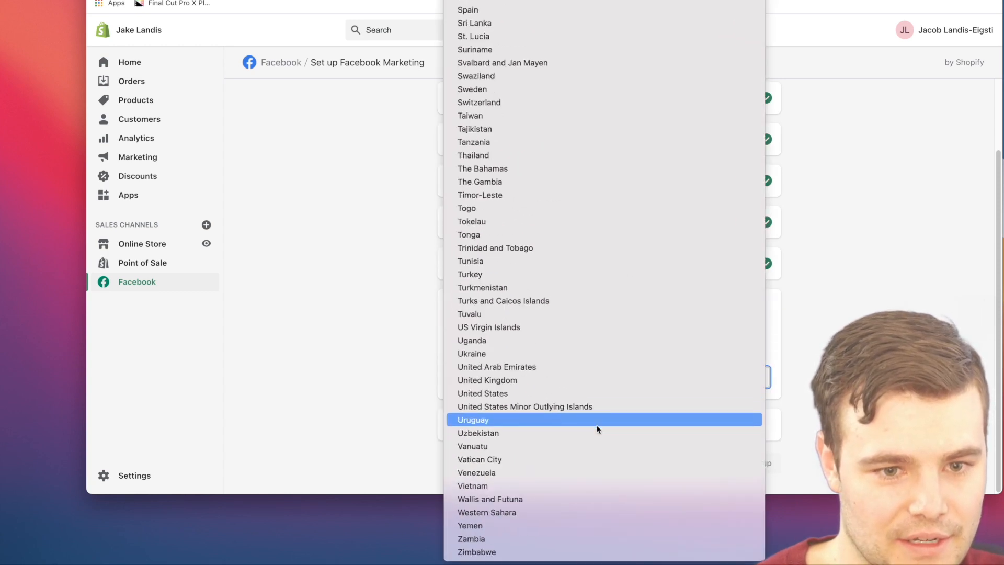
left_click(560, 396)
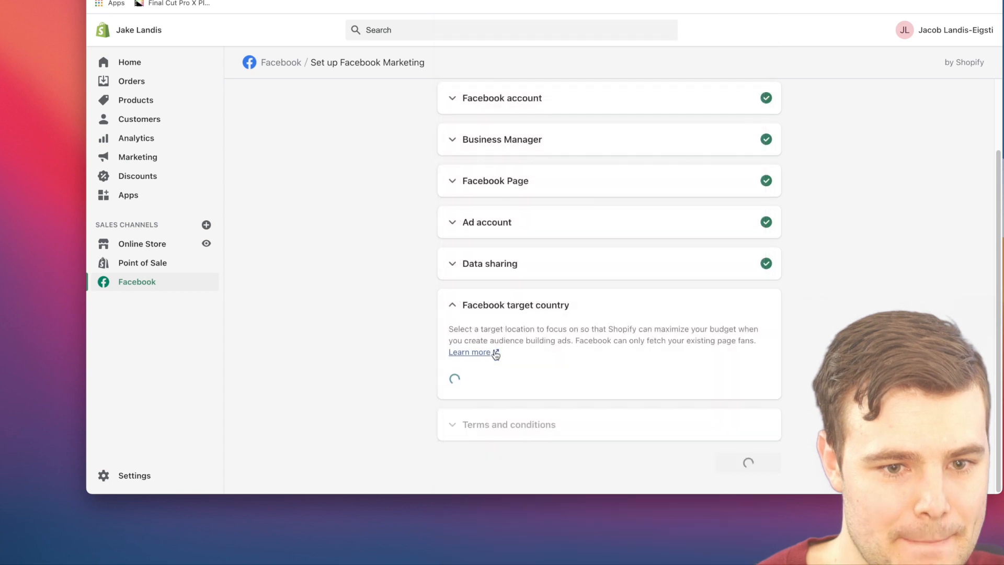
left_click(505, 425)
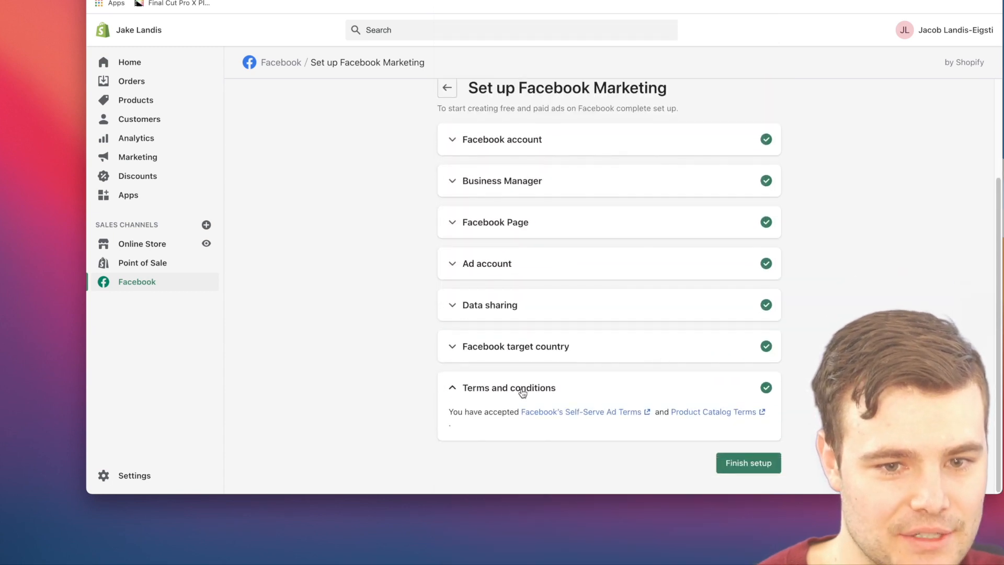
left_click(726, 469)
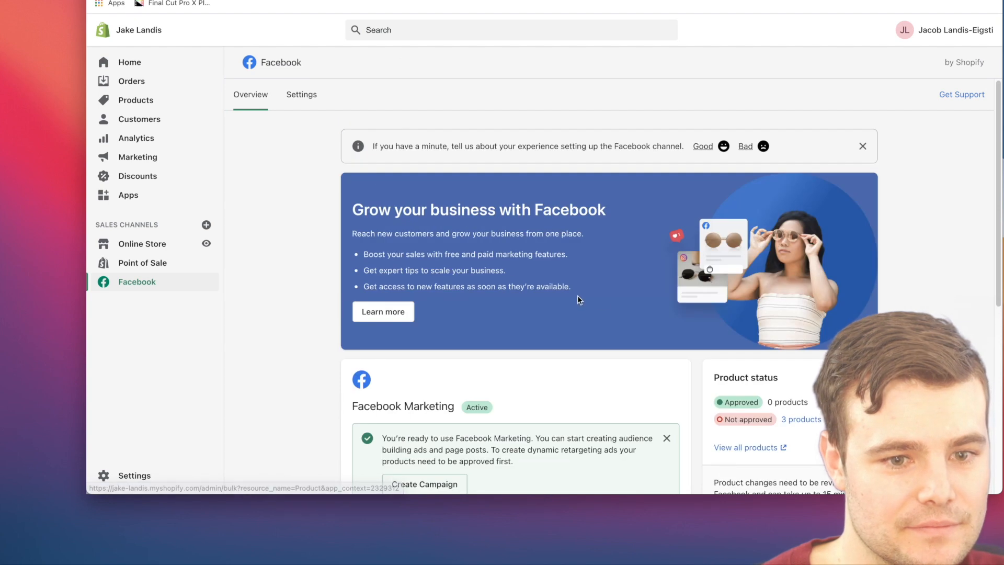
Step: Review the Facebook channel's overview, connected accounts and data sharing settings, including the pixel used for tracking
scroll(332, 230, "down", 1)
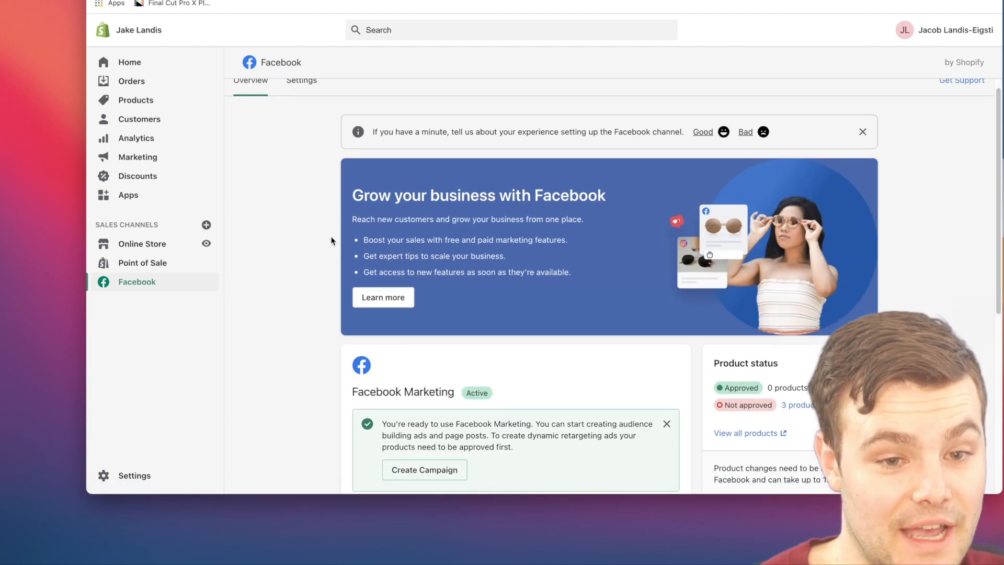
scroll(330, 242, "down", 5)
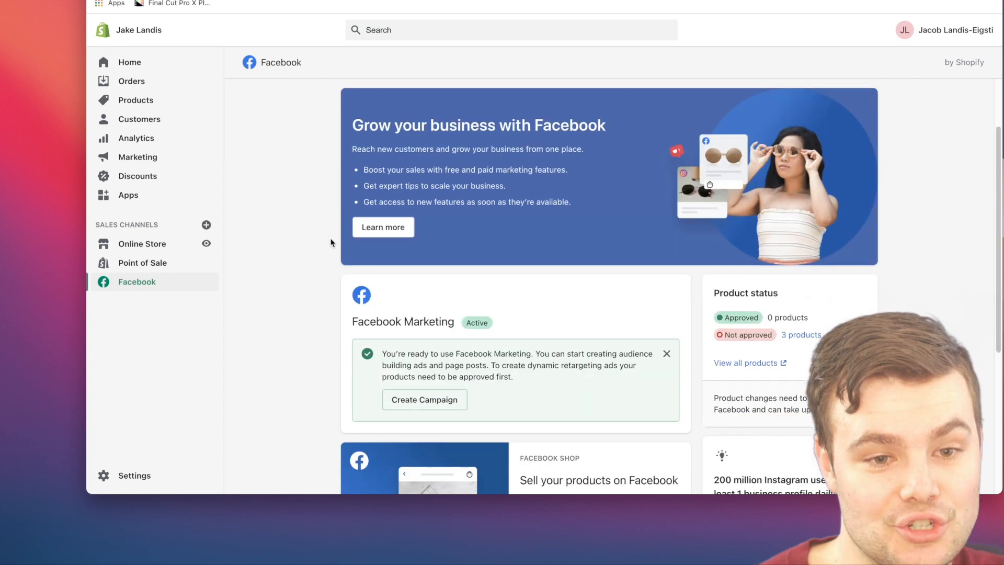
scroll(331, 242, "down", 2)
scroll(332, 246, "up", 10)
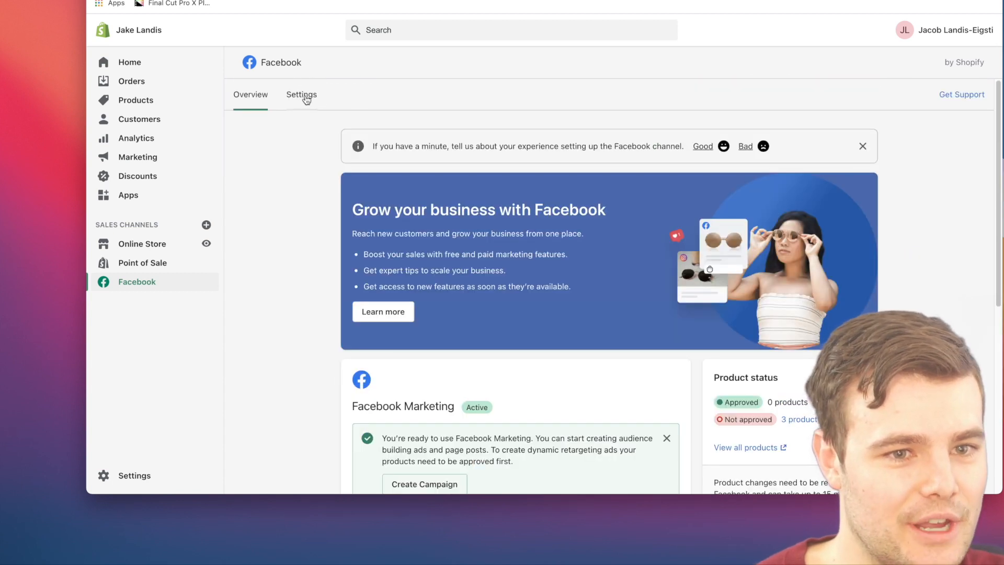
left_click(306, 98)
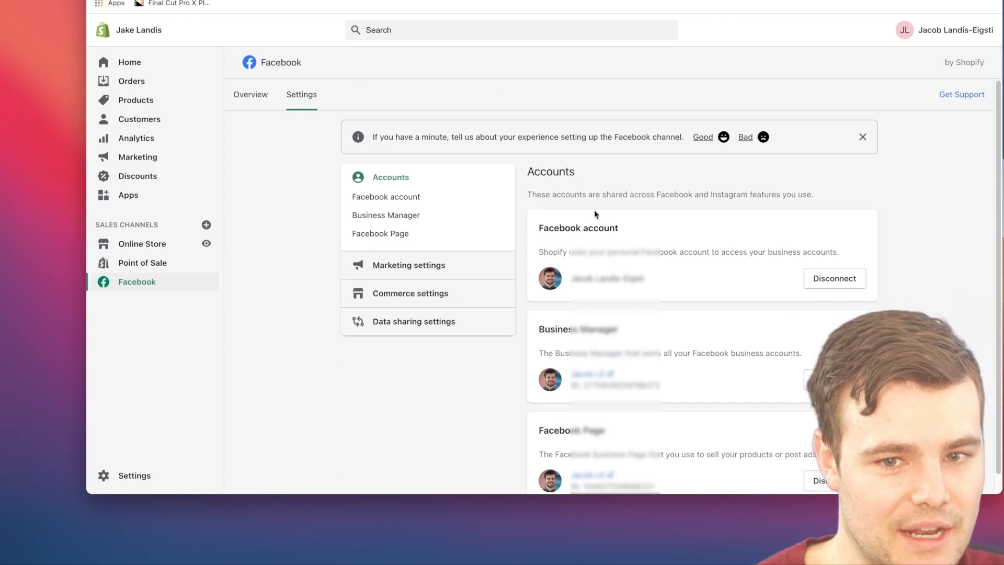
scroll(538, 198, "down", 1)
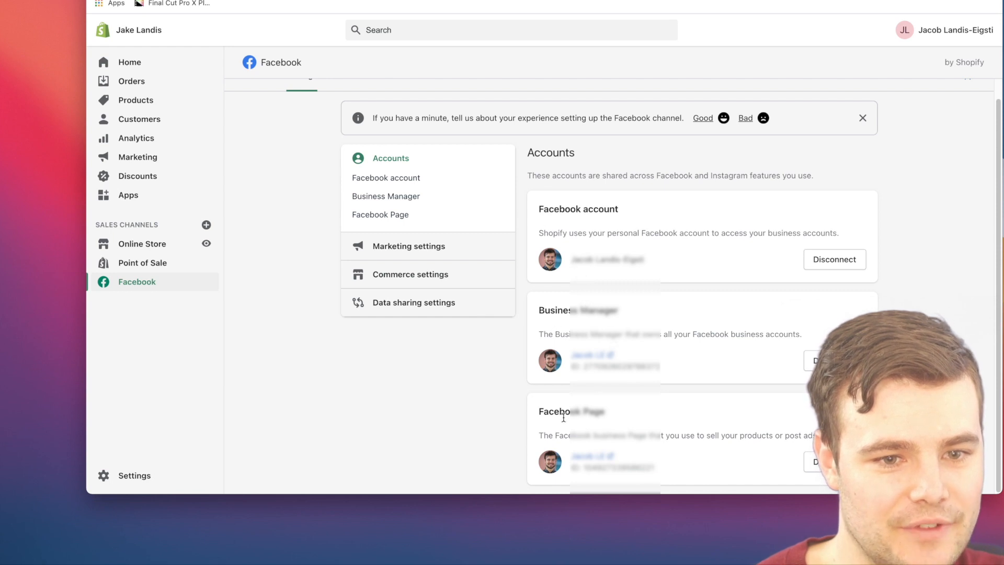
left_click(404, 306)
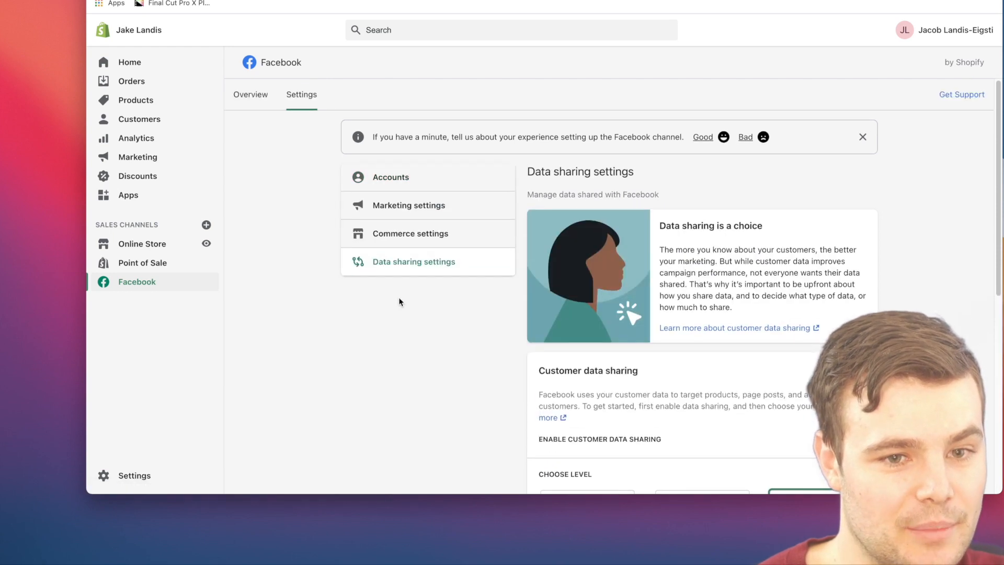
scroll(657, 352, "down", 5)
scroll(657, 352, "down", 3)
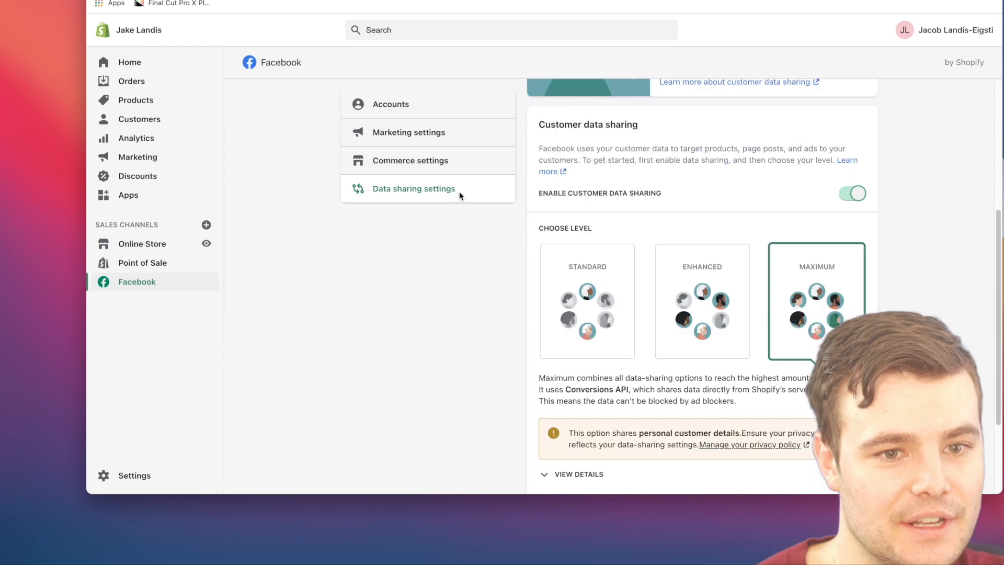
scroll(651, 292, "down", 4)
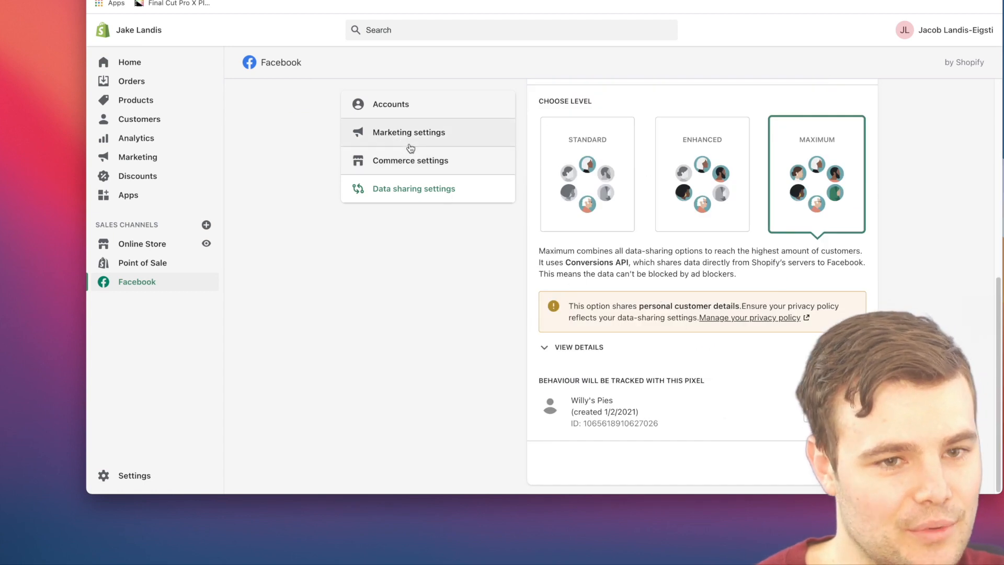
left_click(415, 115)
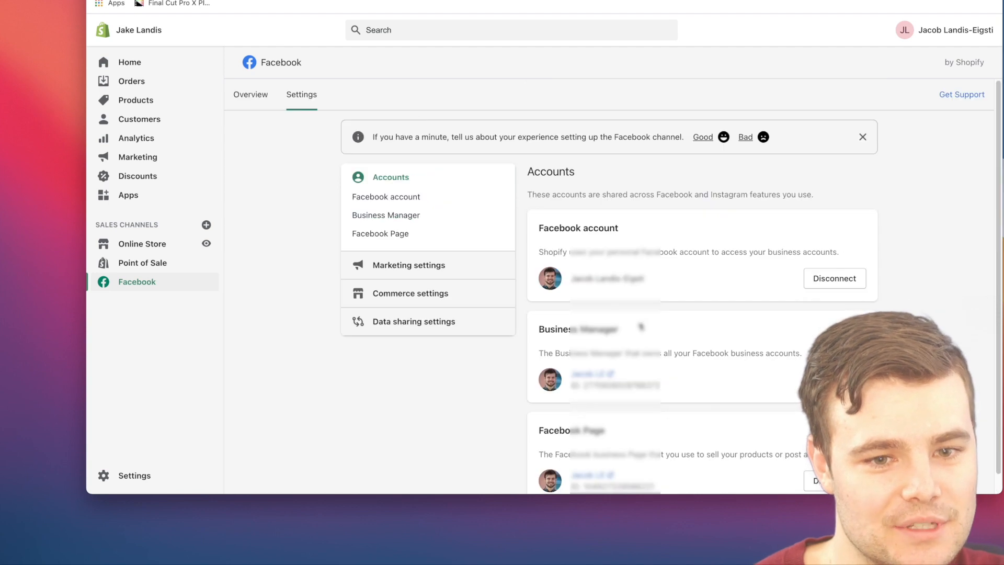
scroll(637, 350, "down", 1)
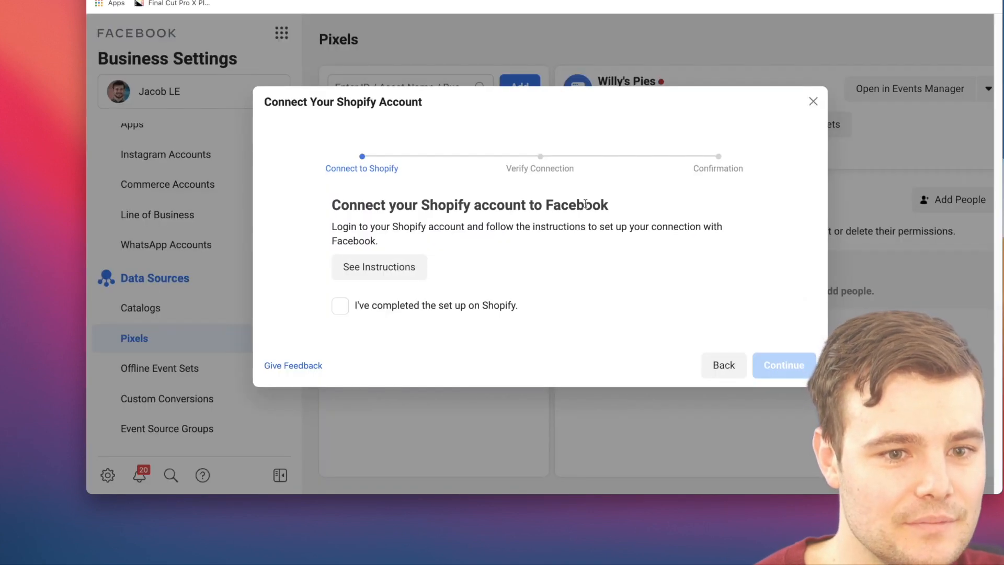
Step: Switch to Facebook Business Settings, mark the Shopify setup as completed and verify the pixel by sending test traffic to the store's URL
left_click(339, 308)
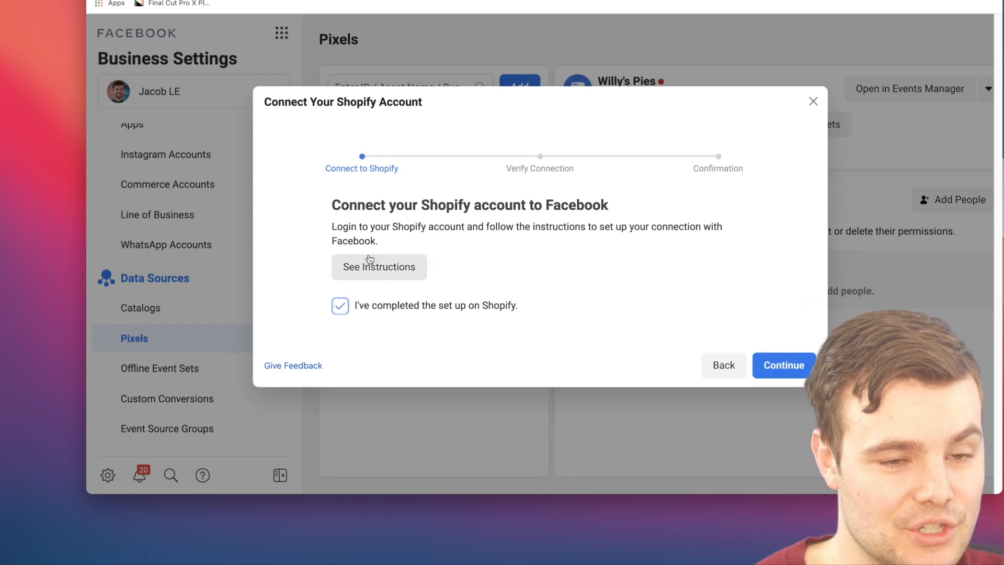
left_click(770, 367)
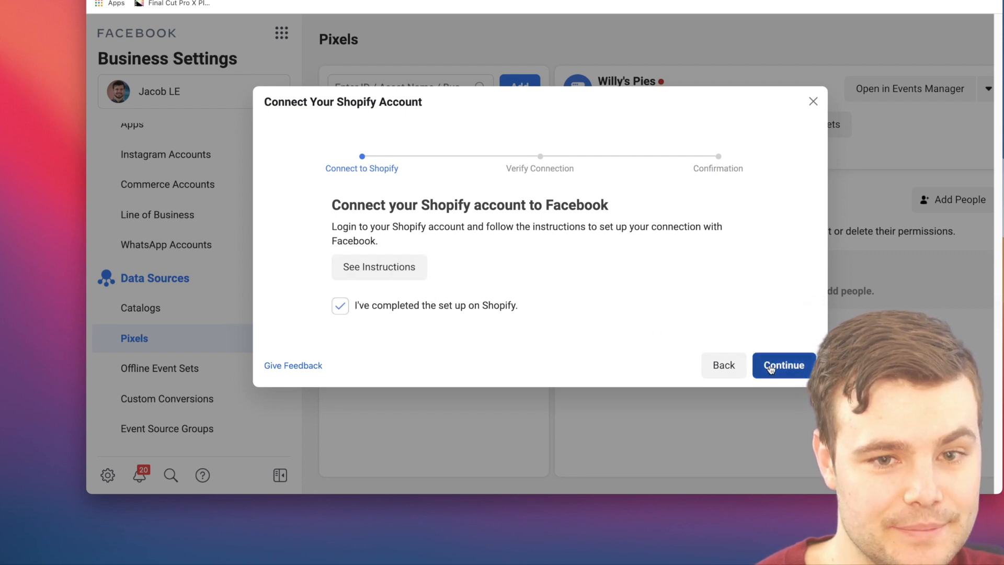
left_click(515, 308)
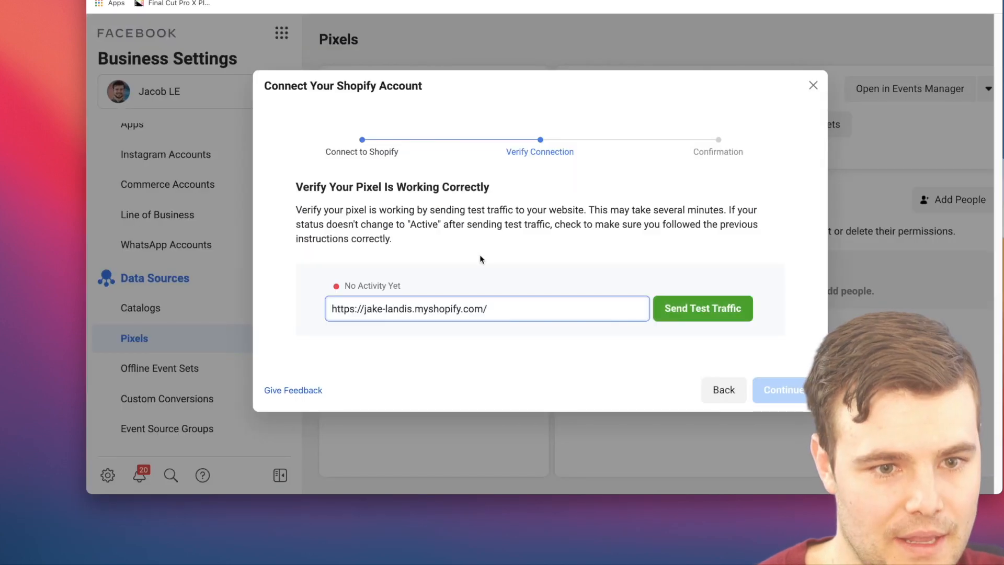
left_click(675, 310)
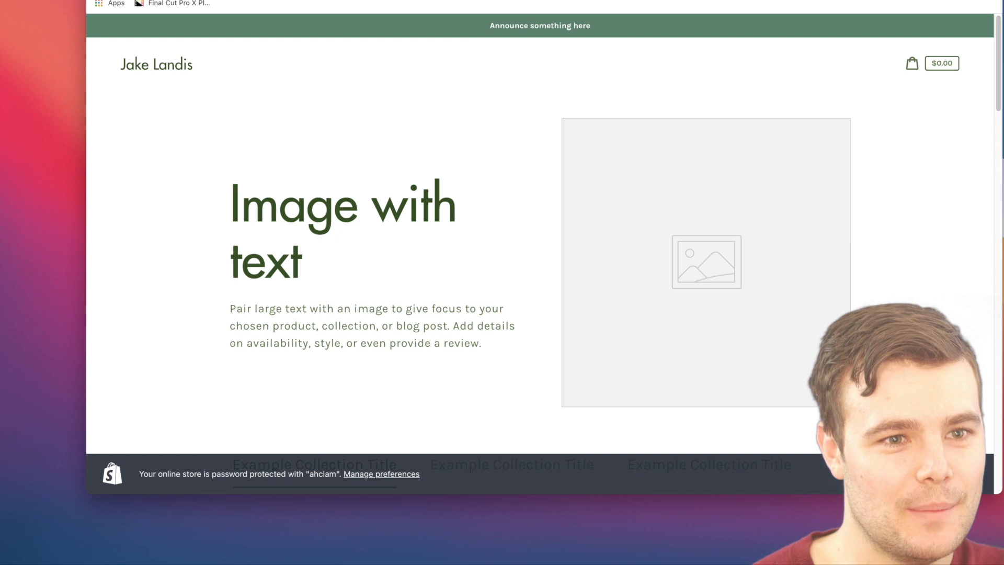
key("super+w")
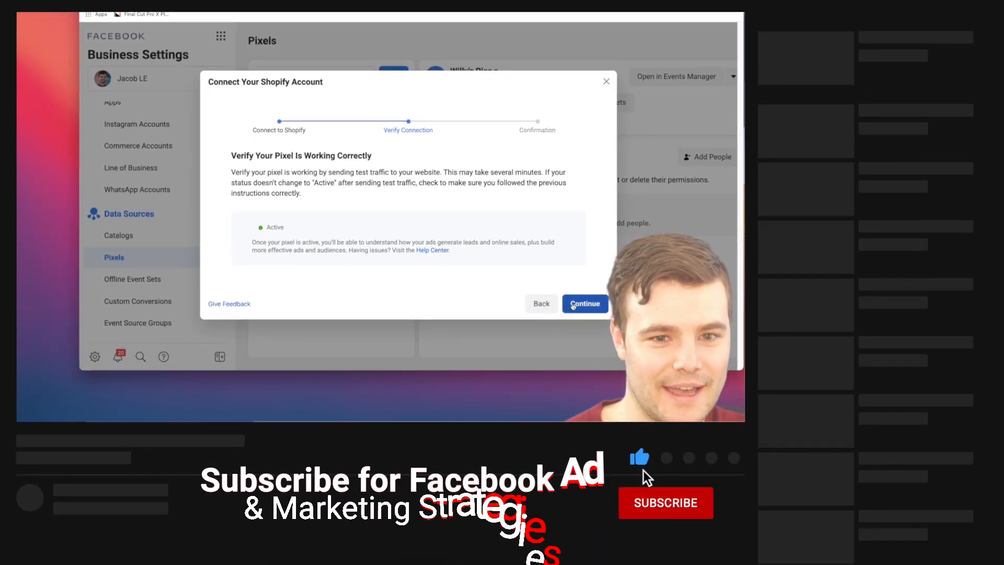
left_click(573, 304)
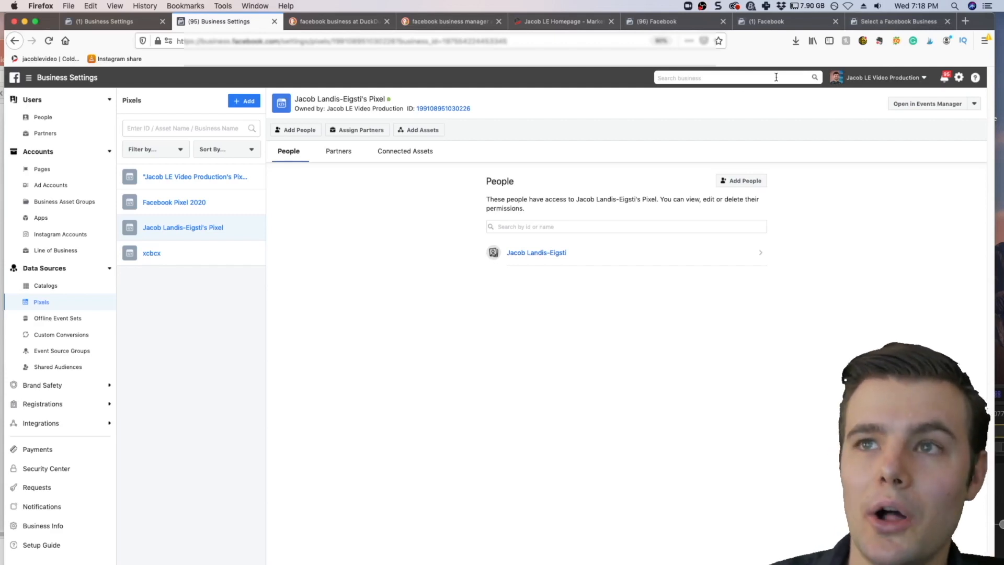
Step: Open the selected existing pixel in Facebook Analytics and examine its highlights, user activity and traffic sources
left_click(974, 103)
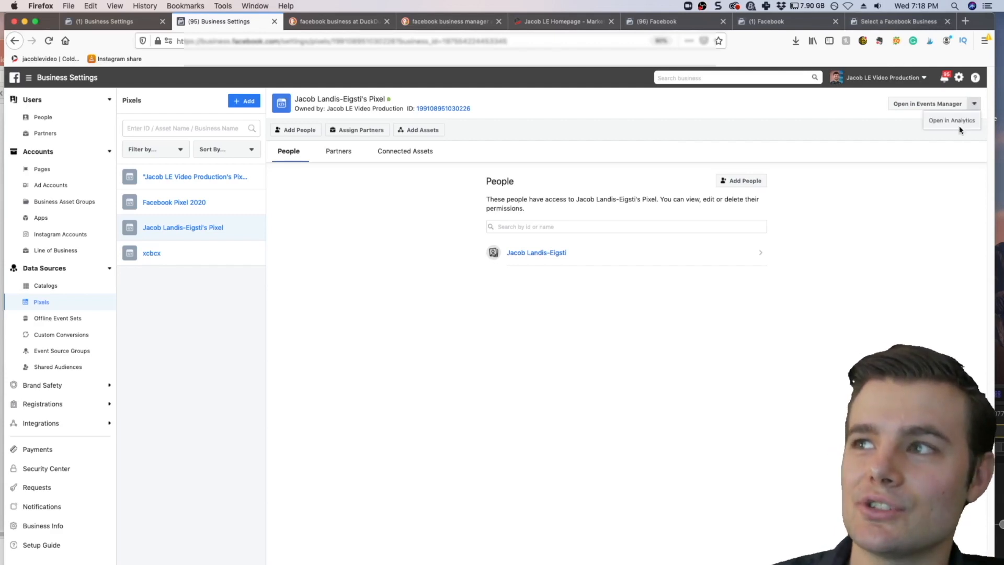
left_click(961, 121)
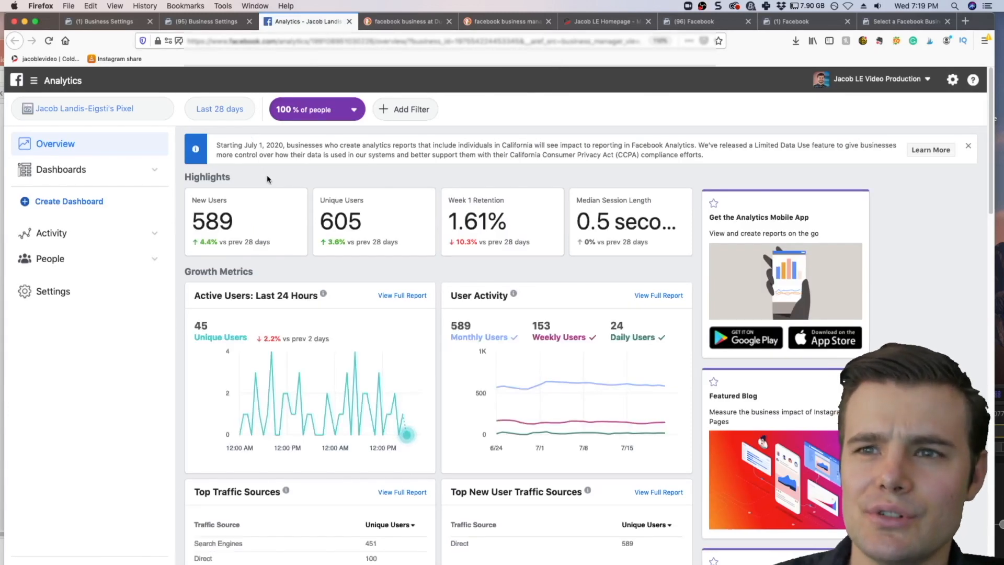
scroll(288, 224, "down", 10)
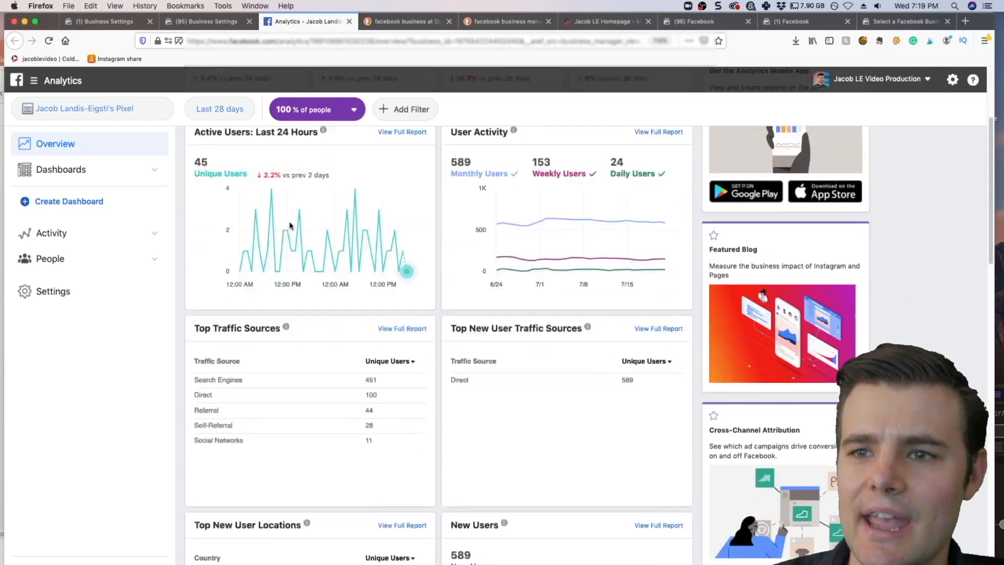
scroll(290, 226, "down", 7)
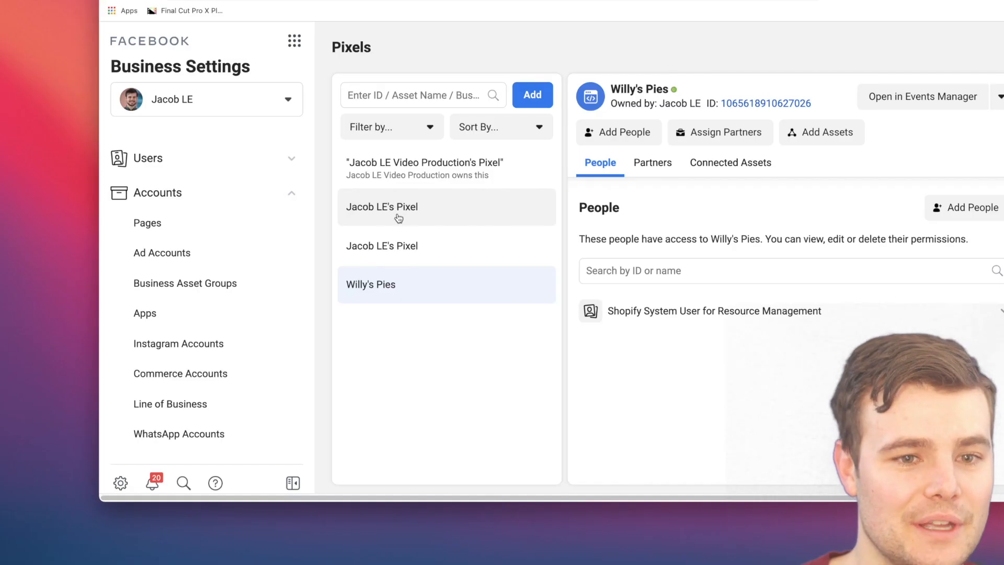
left_click(398, 215)
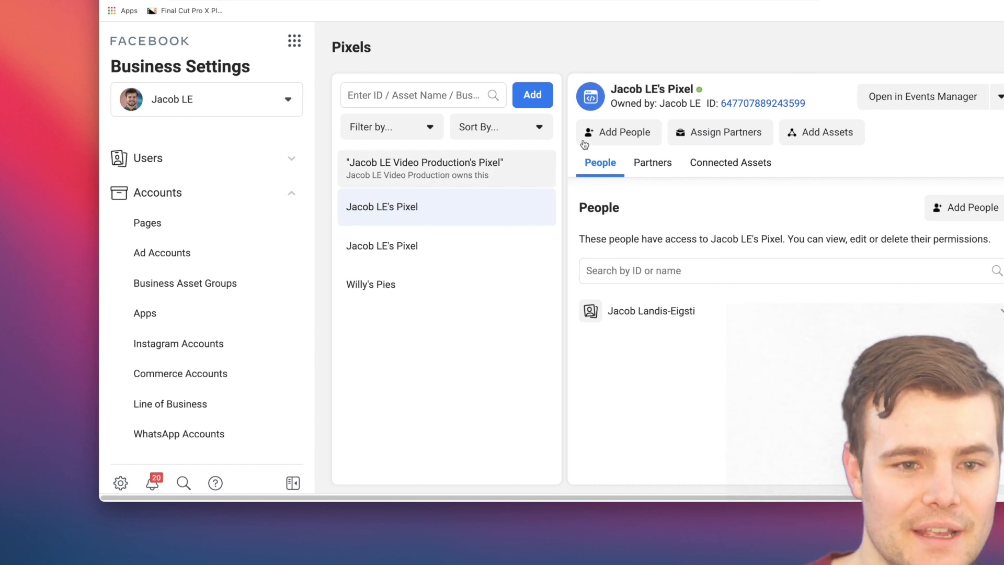
left_click(905, 104)
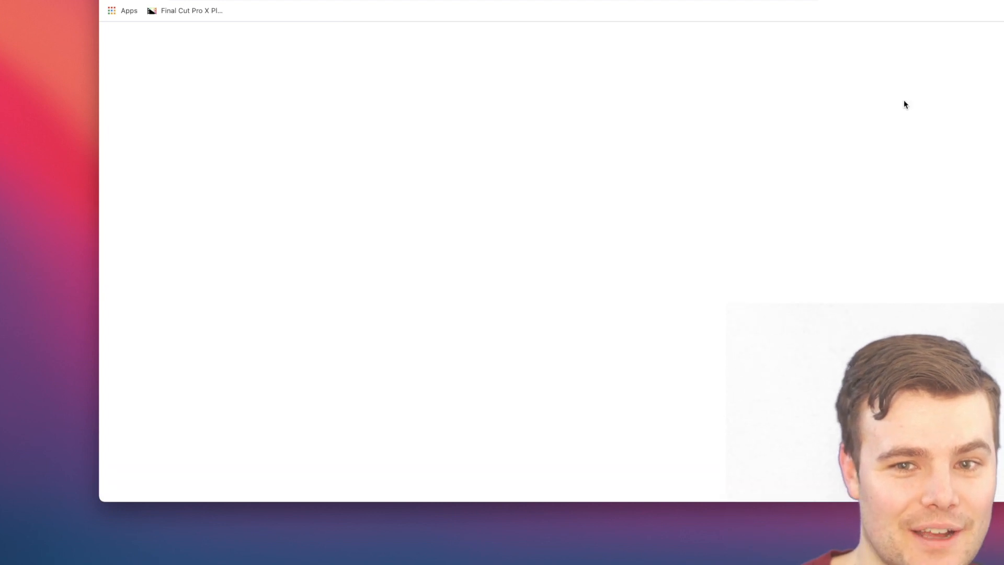
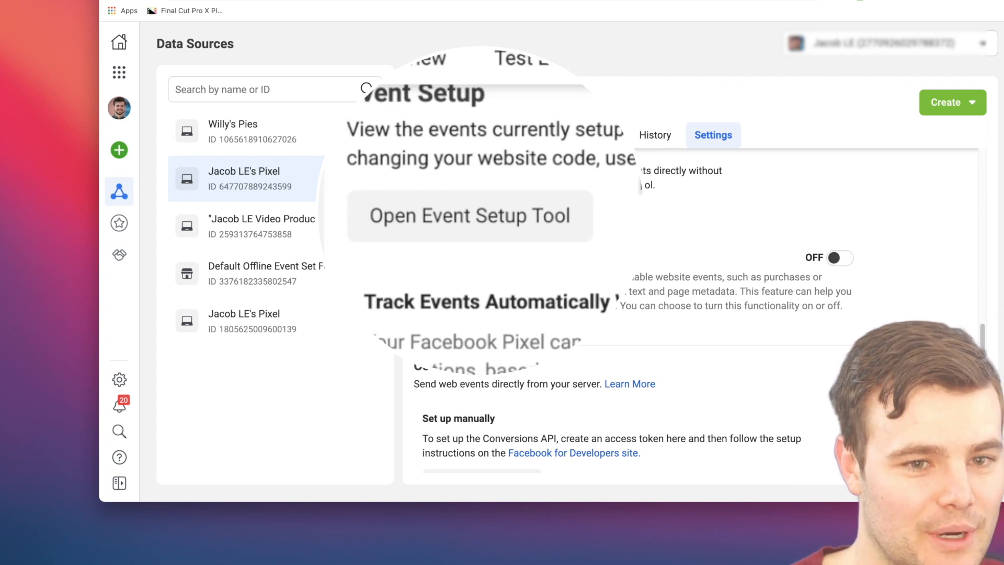
left_click(453, 214)
left_click(446, 242)
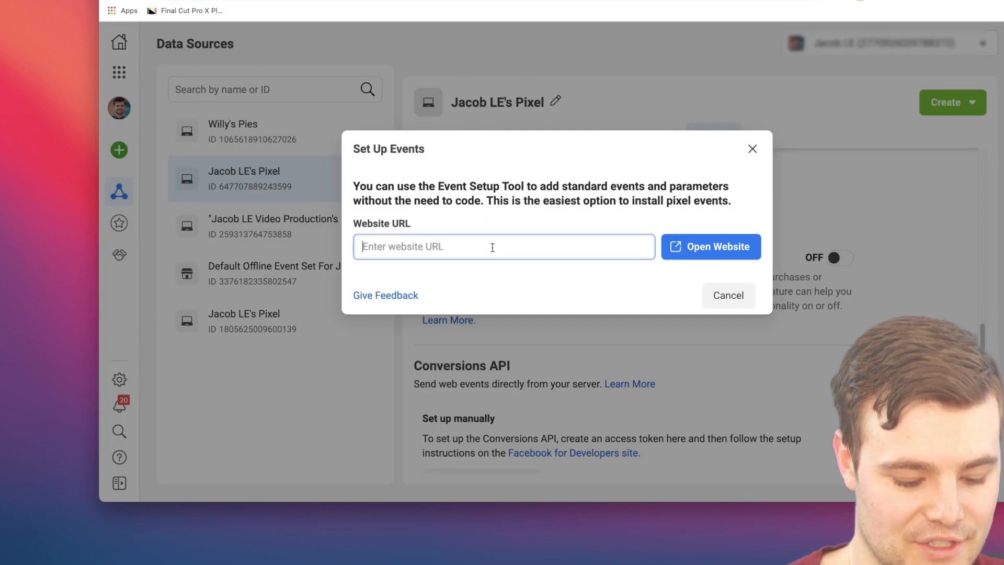
type("https://jacob-le.com/14-day-challenge/")
left_click(701, 254)
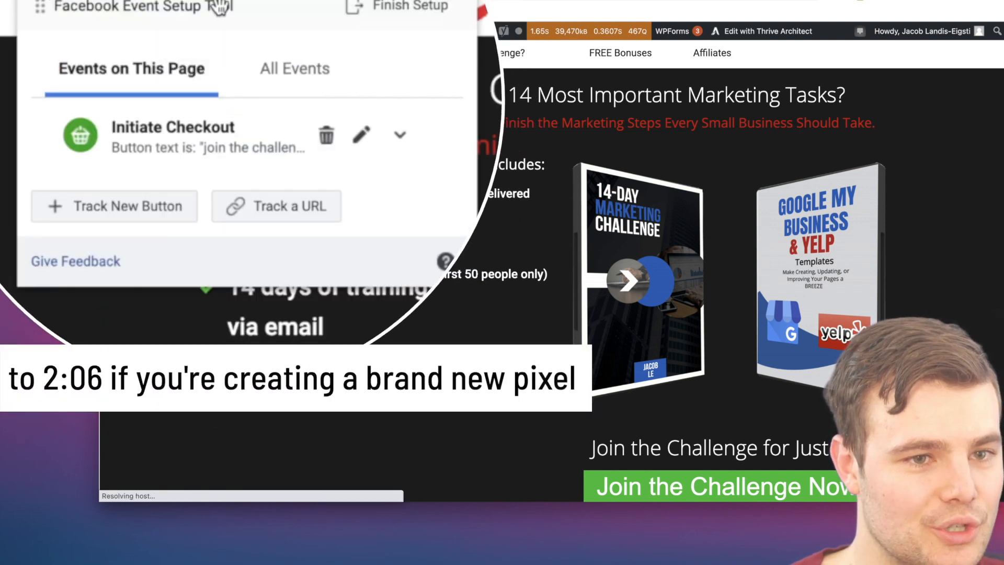
Step: Delete the page's existing Initiate Checkout event and check the events set up across the whole site
left_click(326, 135)
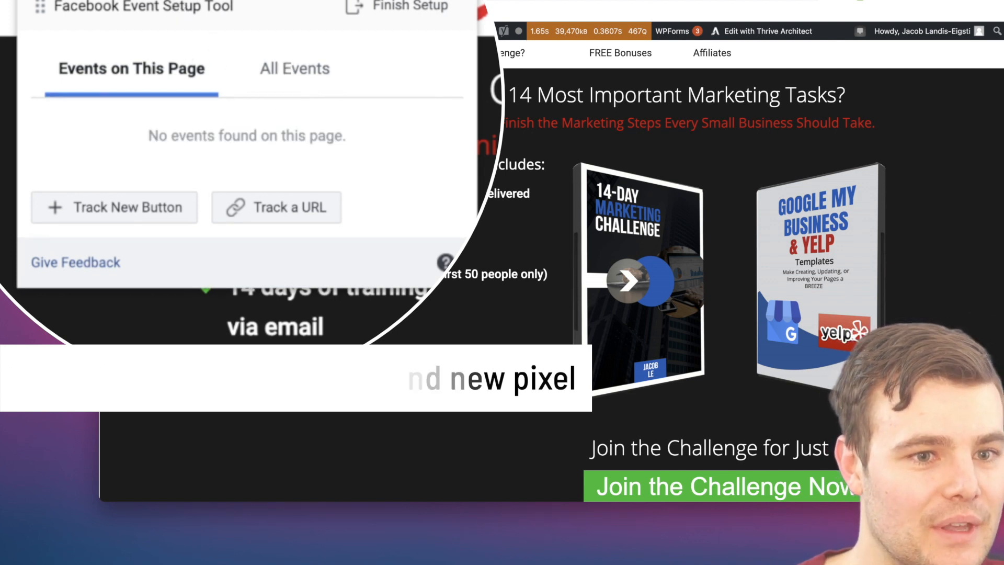
left_click(288, 84)
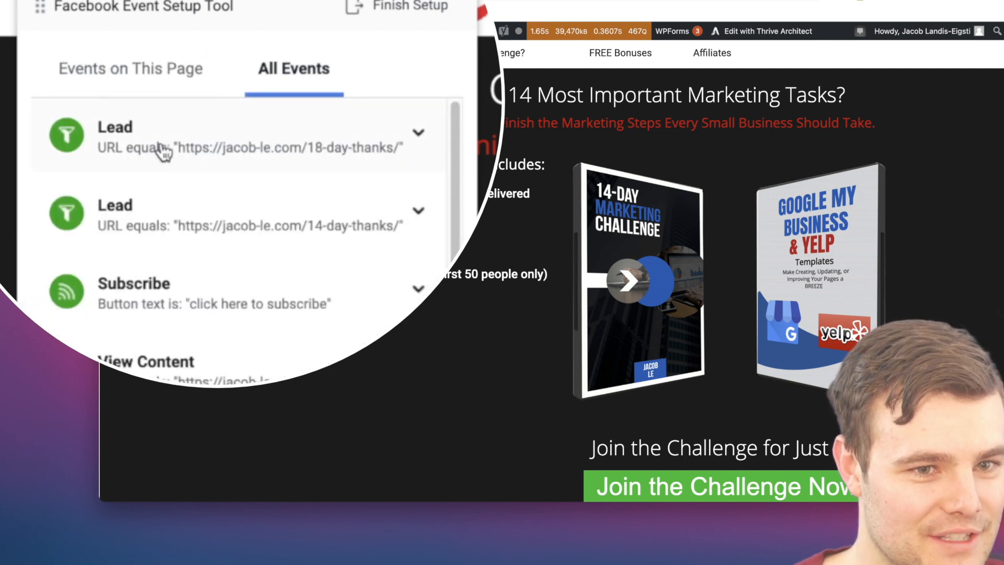
left_click(141, 85)
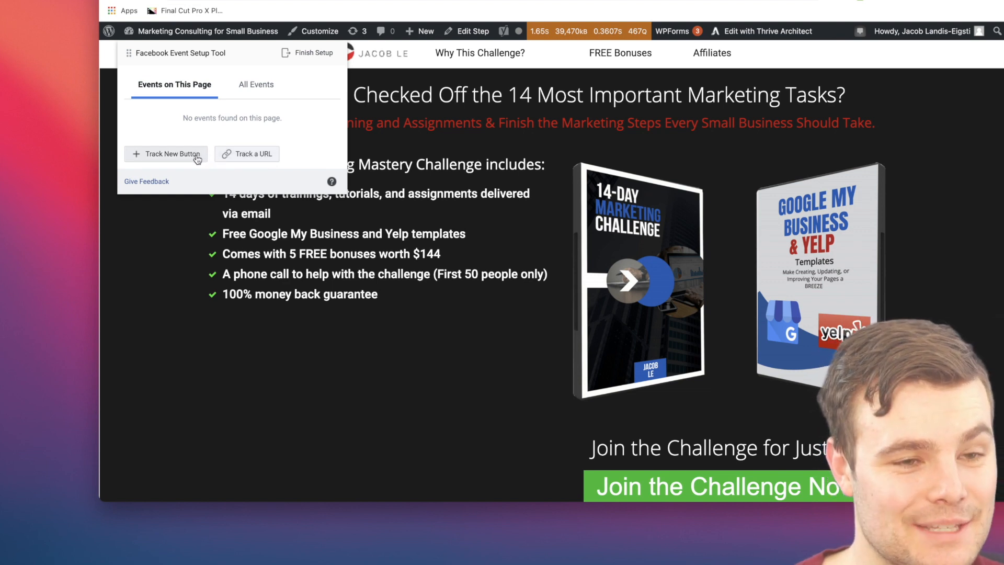
Step: Examine the challenge page's call-to-action buttons, order form and checkout section for actions worth tracking
scroll(528, 246, "down", 2)
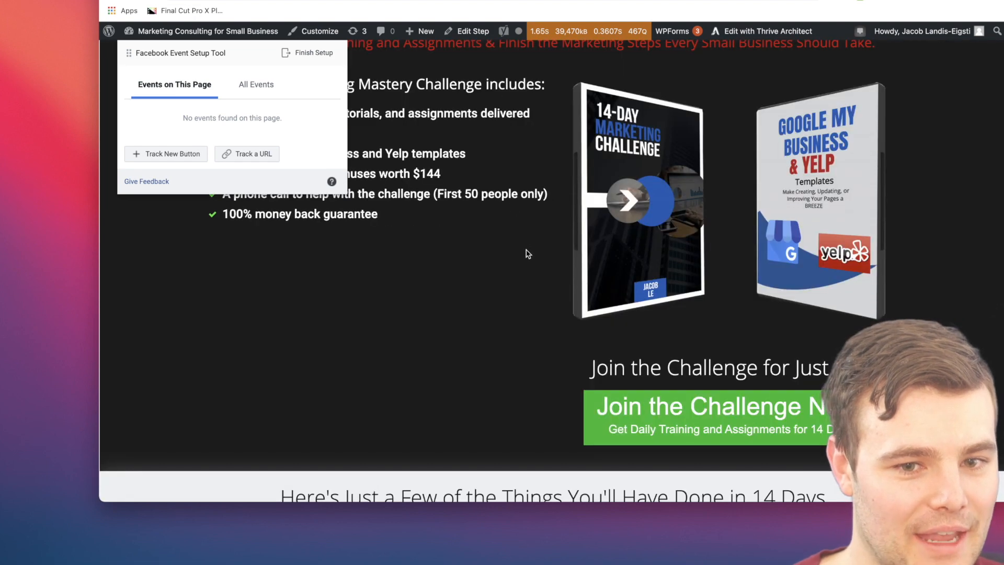
scroll(527, 254, "down", 20)
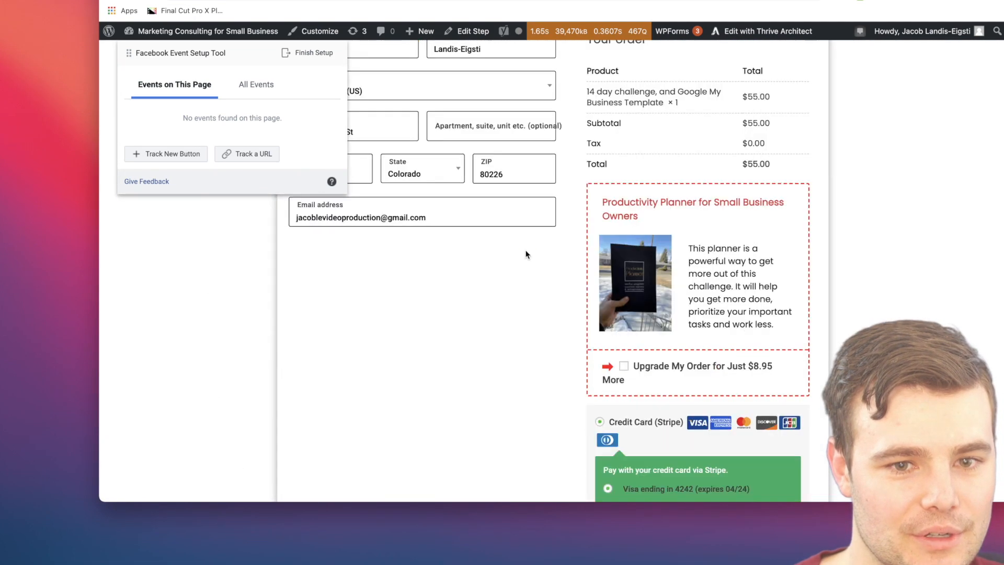
scroll(525, 254, "down", 10)
scroll(525, 250, "up", 1)
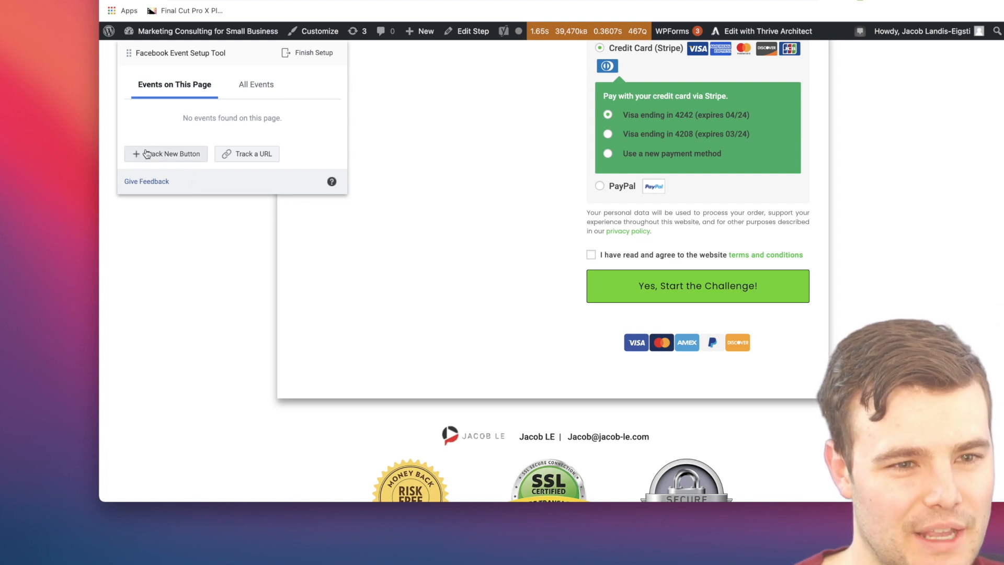
left_click(165, 154)
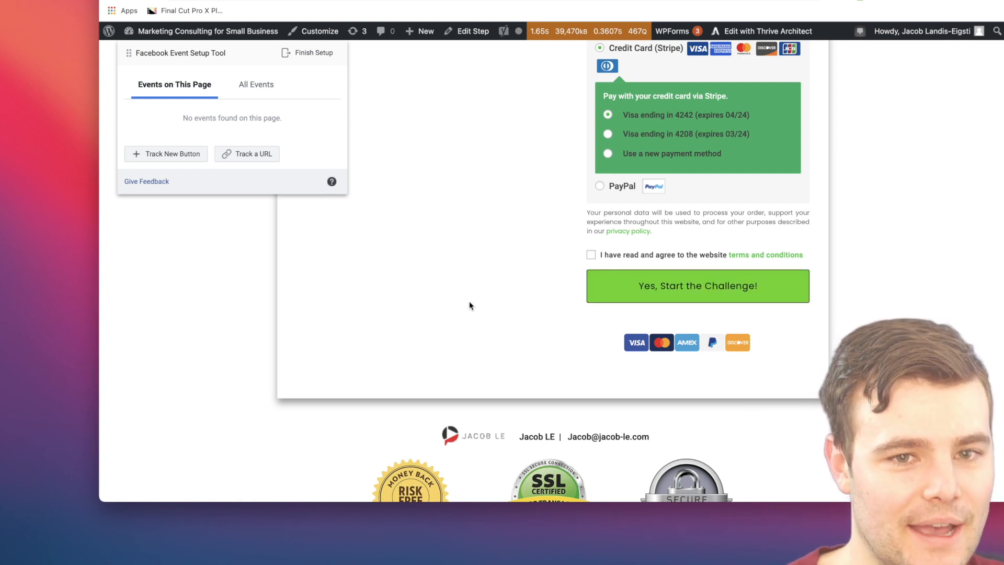
scroll(469, 301, "up", 20)
scroll(471, 308, "down", 5)
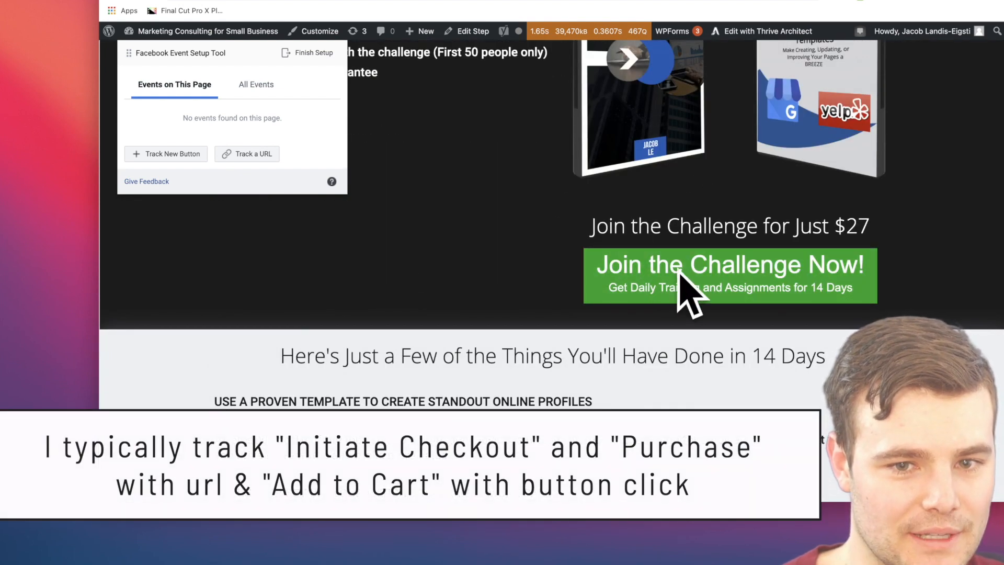
left_click(759, 290)
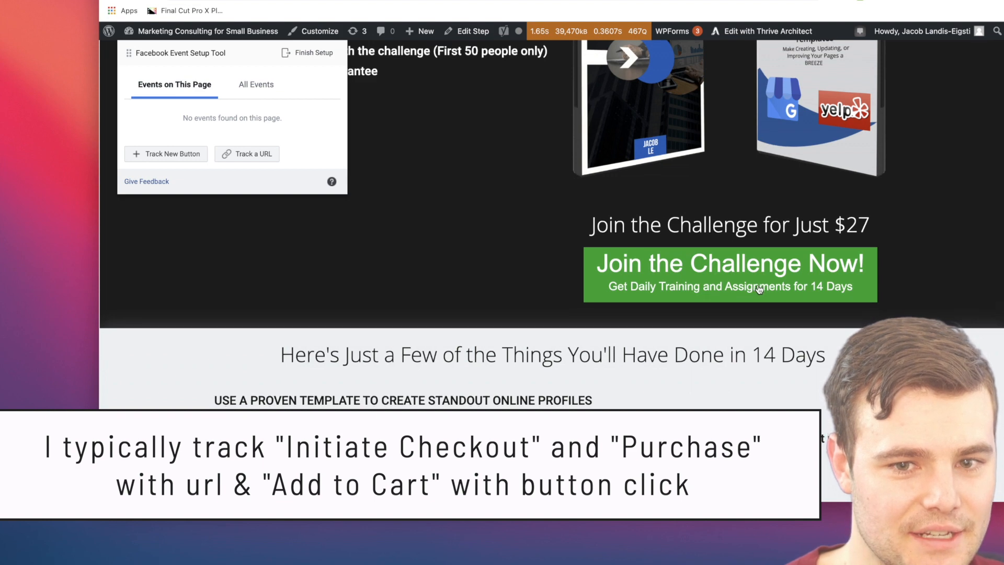
scroll(757, 285, "down", 5)
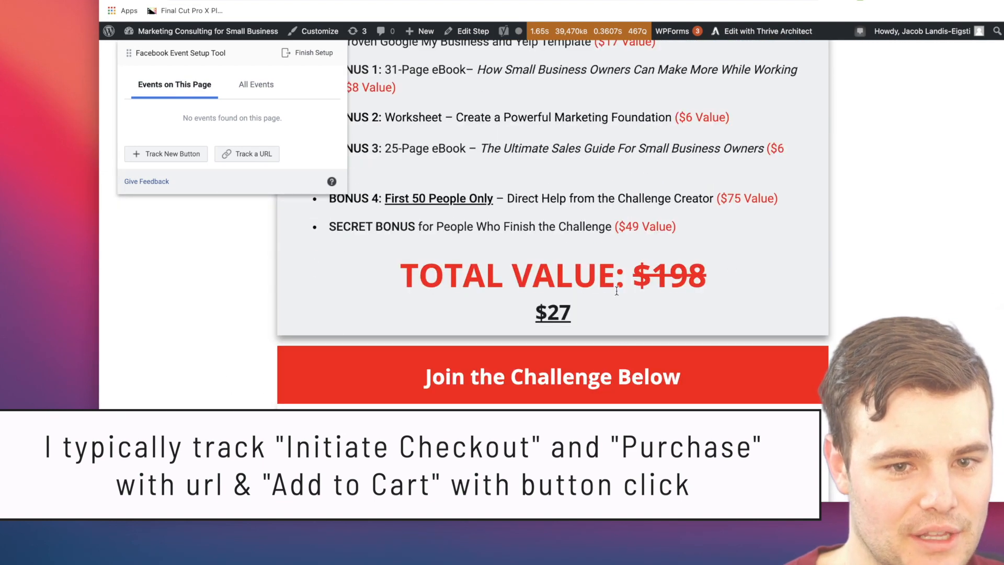
scroll(608, 300, "up", 6)
scroll(608, 301, "up", 15)
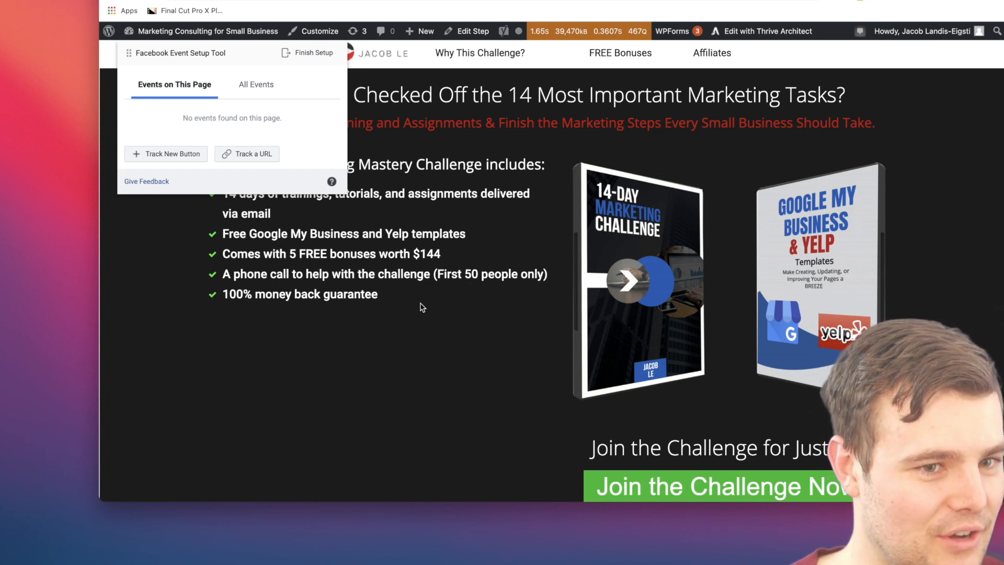
Step: Track the "Join the Challenge Now!" button as an Initiate Checkout event without including a value
left_click(186, 158)
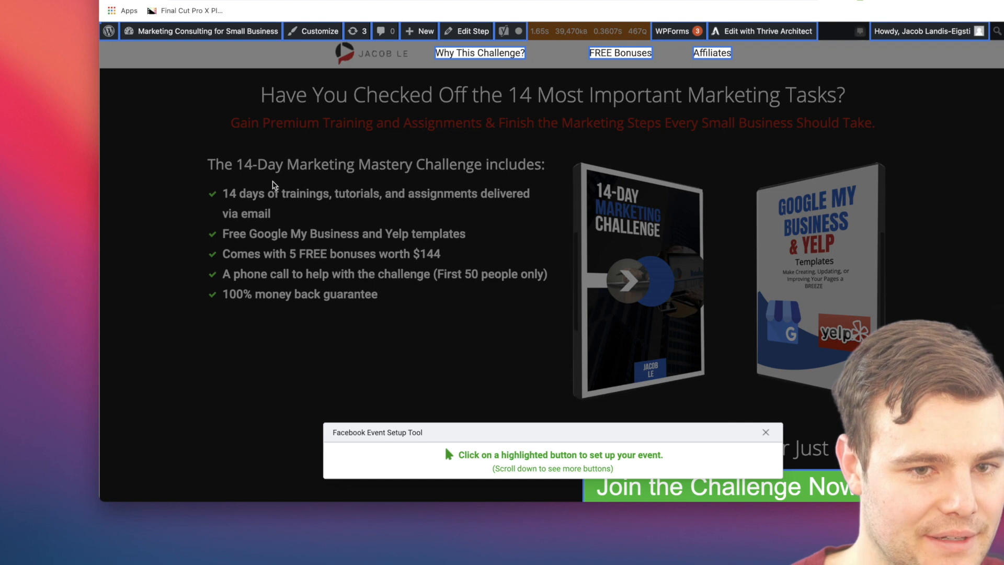
scroll(467, 268, "down", 2)
scroll(467, 269, "down", 5)
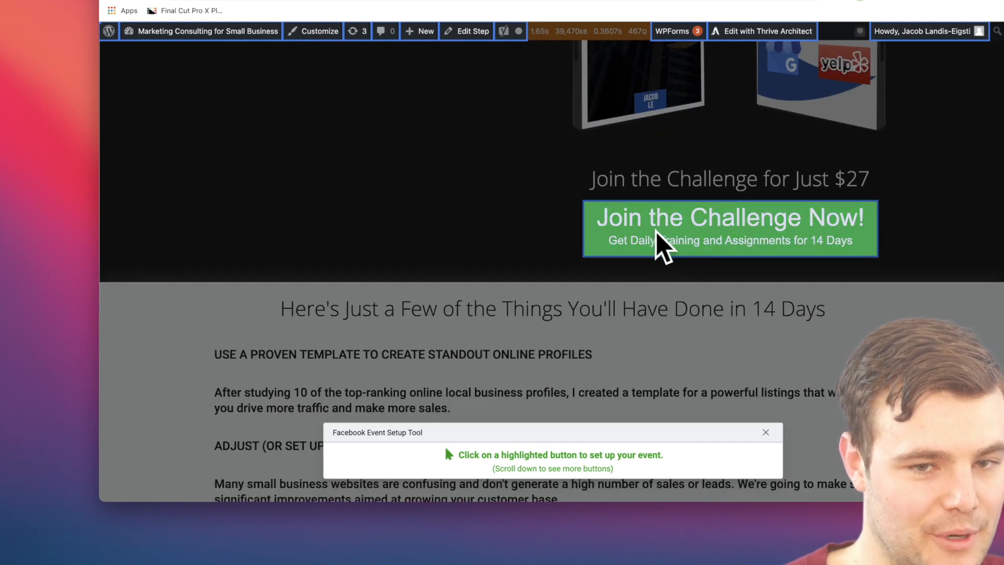
left_click(701, 231)
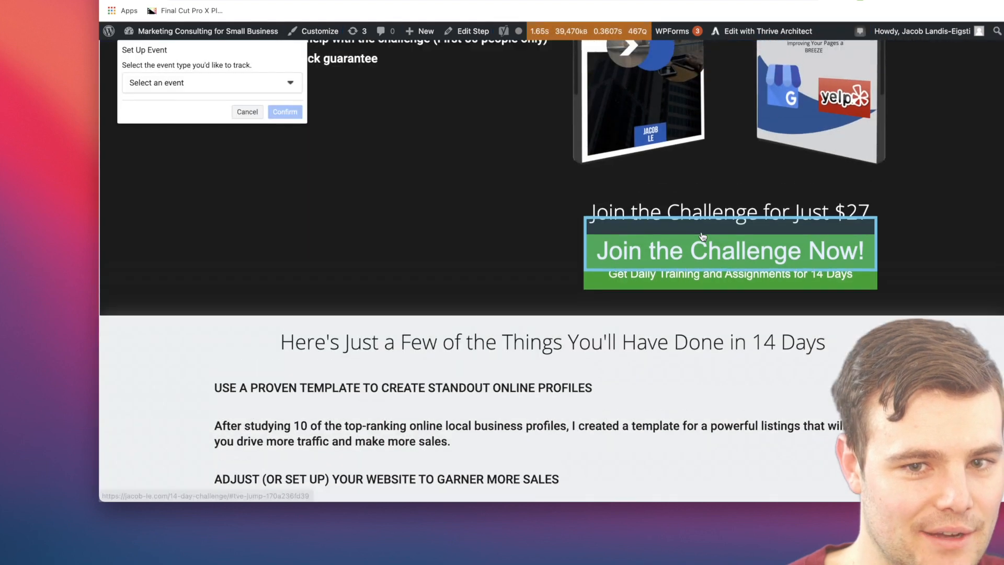
left_click(180, 84)
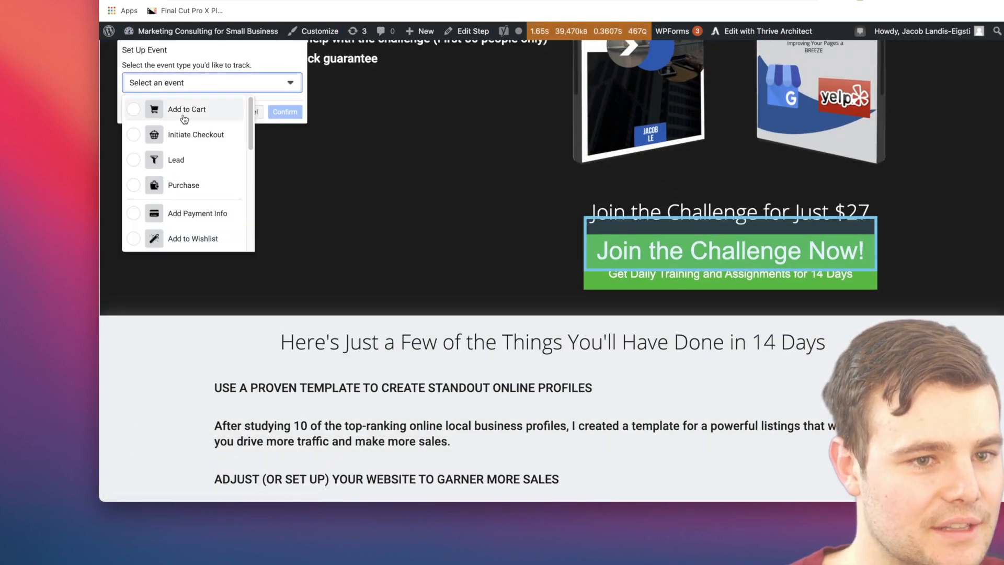
left_click(189, 135)
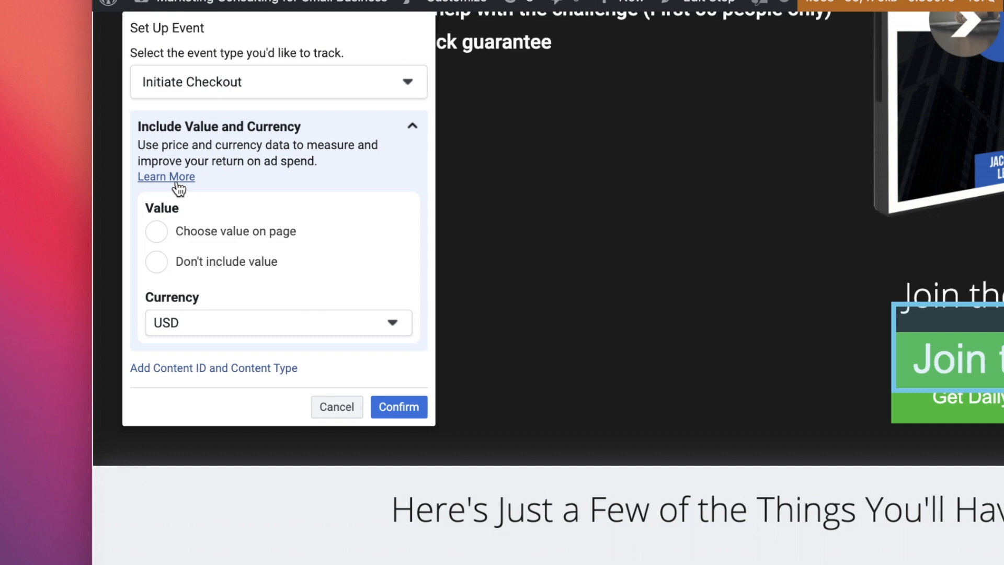
left_click(156, 262)
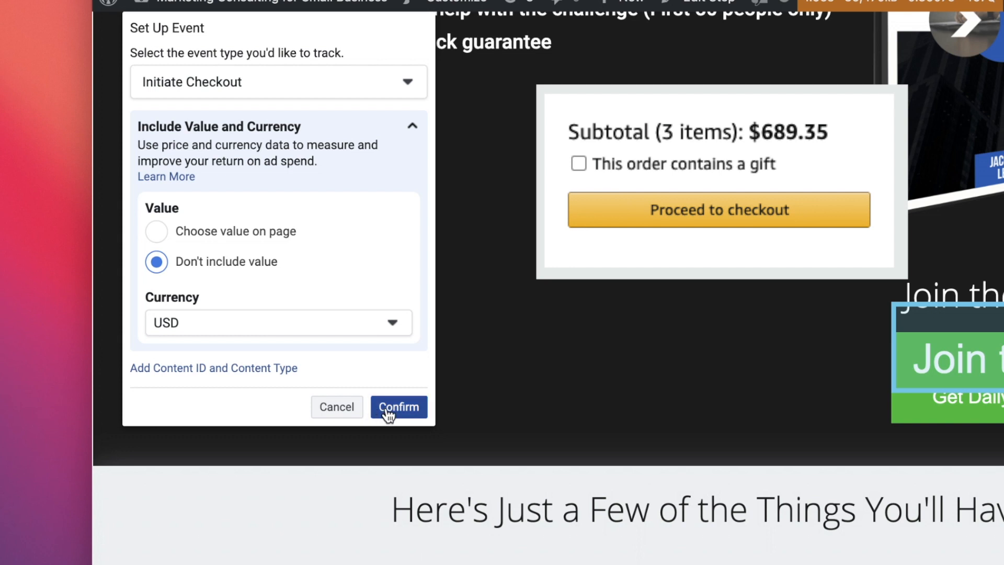
left_click(388, 413)
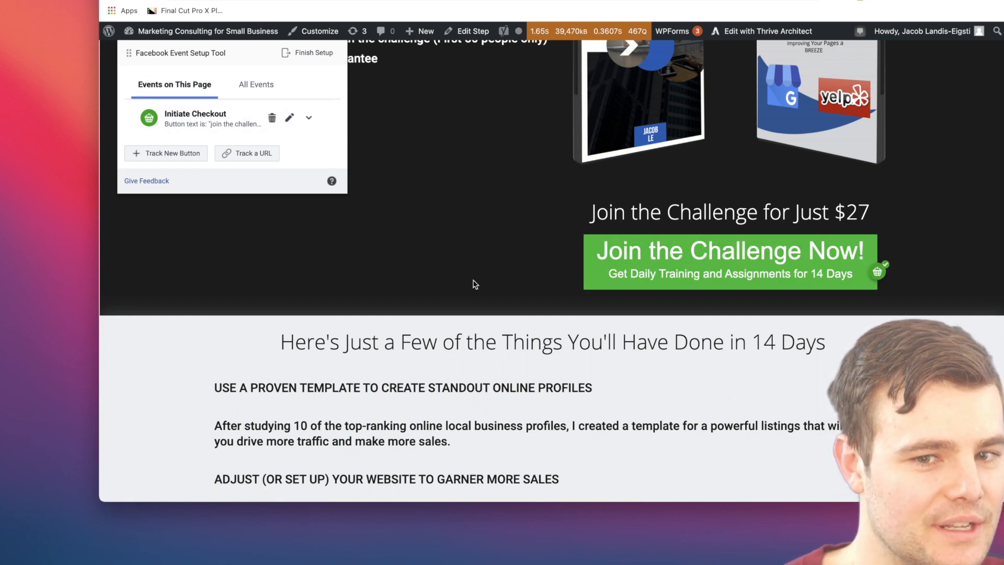
Step: Check the page's other challenge buttons and the full event list, and finish the event setup
scroll(473, 282, "down", 7)
scroll(481, 290, "down", 4)
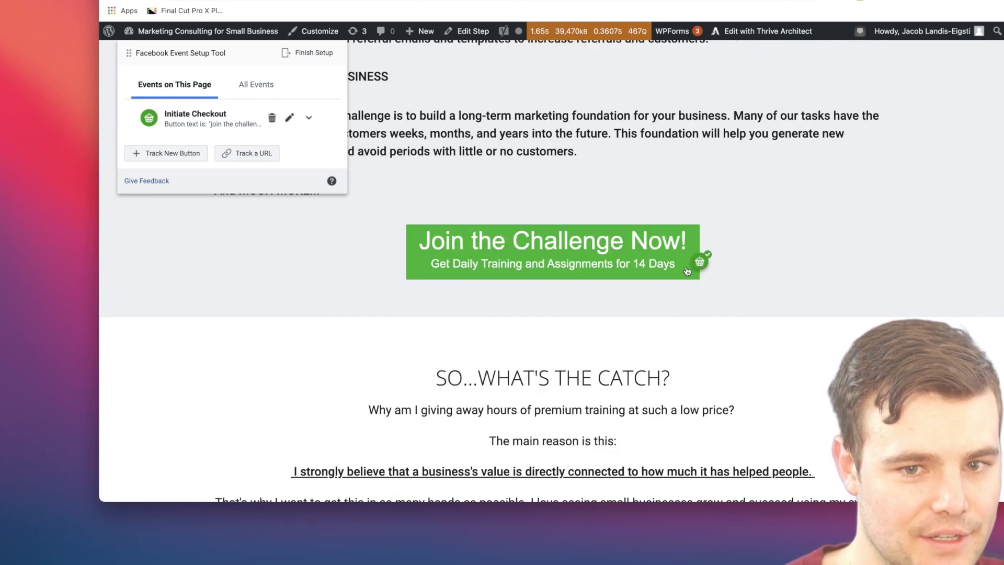
scroll(515, 307, "down", 3)
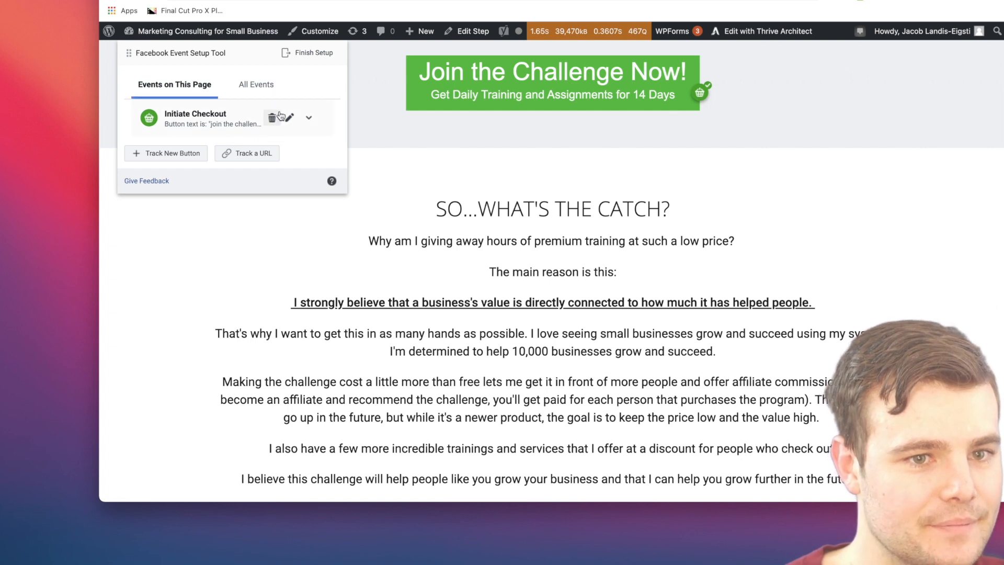
left_click(262, 83)
scroll(253, 153, "down", 4)
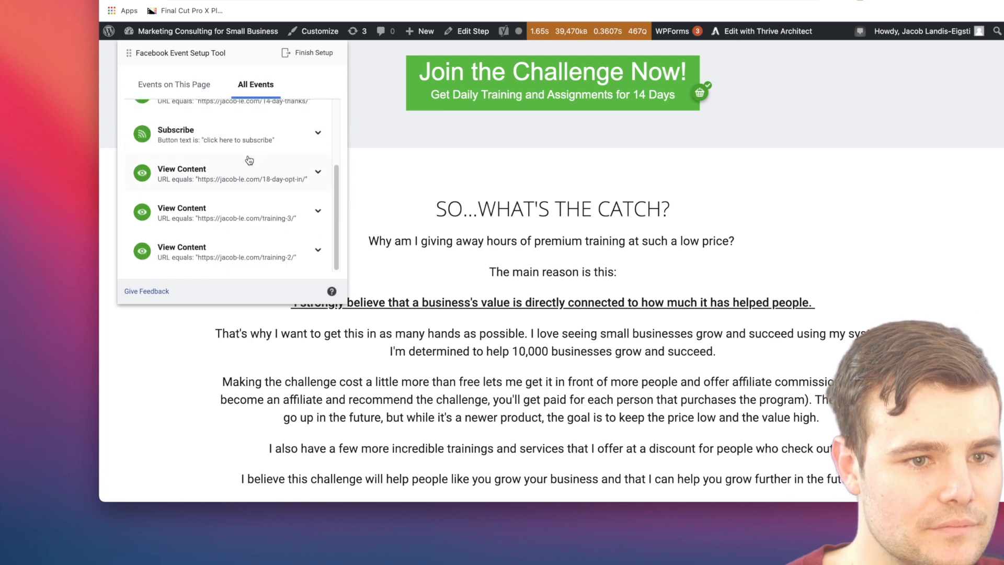
scroll(249, 160, "up", 15)
left_click(208, 91)
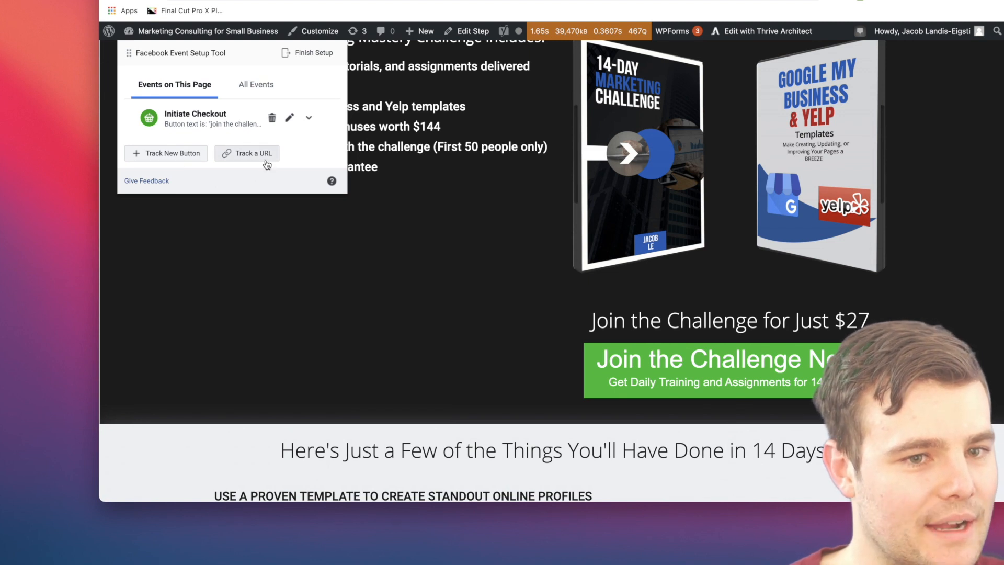
left_click(312, 54)
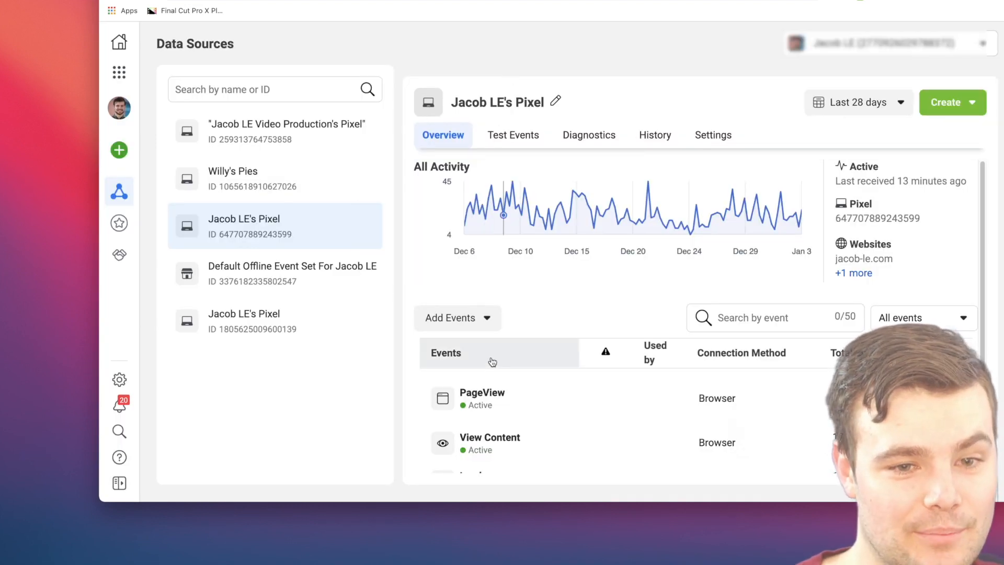
Step: Review the Initiate Checkout event's activity, parameters and trigger settings in the pixel's event overview
scroll(512, 384, "down", 2)
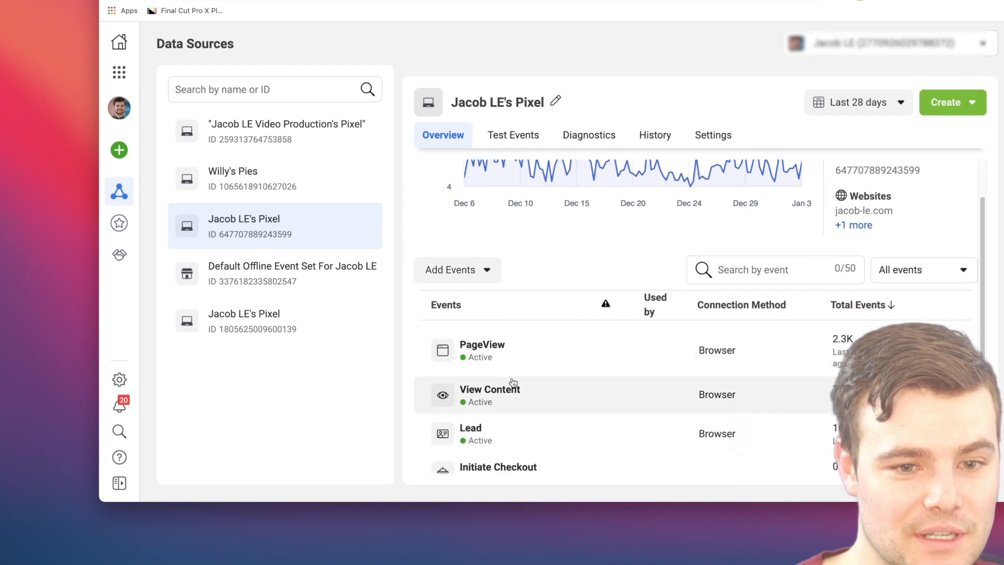
scroll(512, 384, "down", 1)
scroll(510, 371, "down", 1)
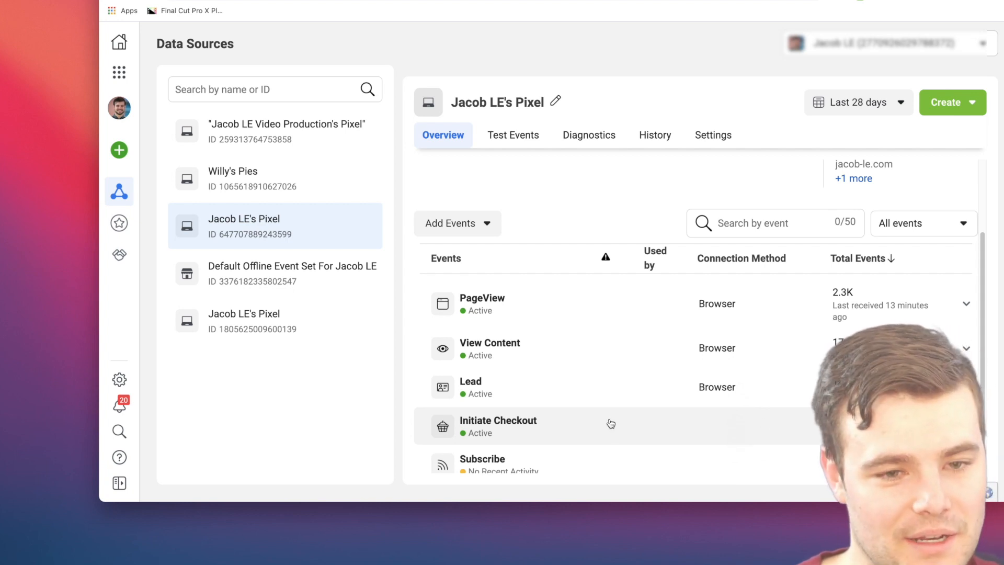
left_click(553, 423)
scroll(538, 329, "down", 3)
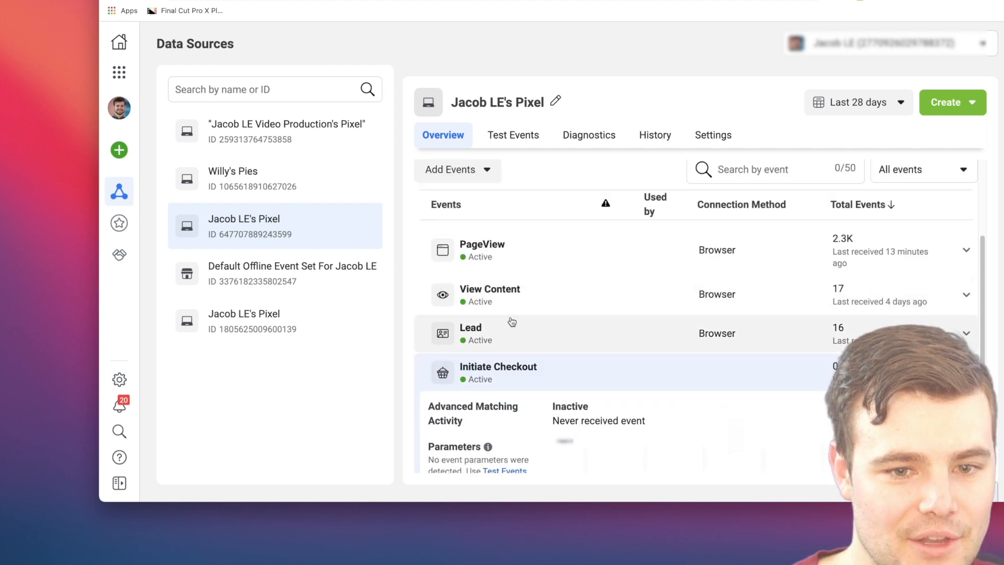
scroll(510, 284, "down", 1)
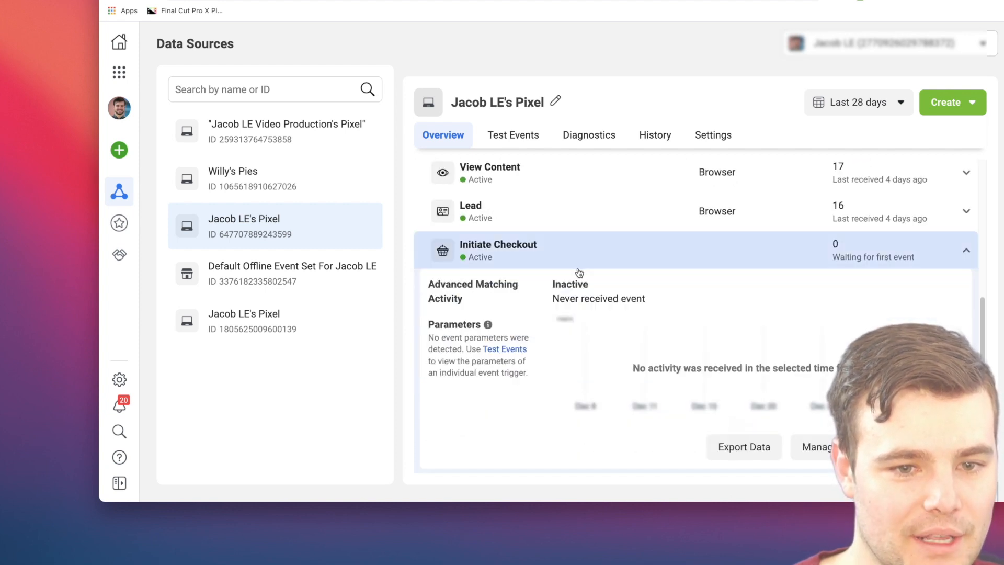
scroll(574, 276, "down", 1)
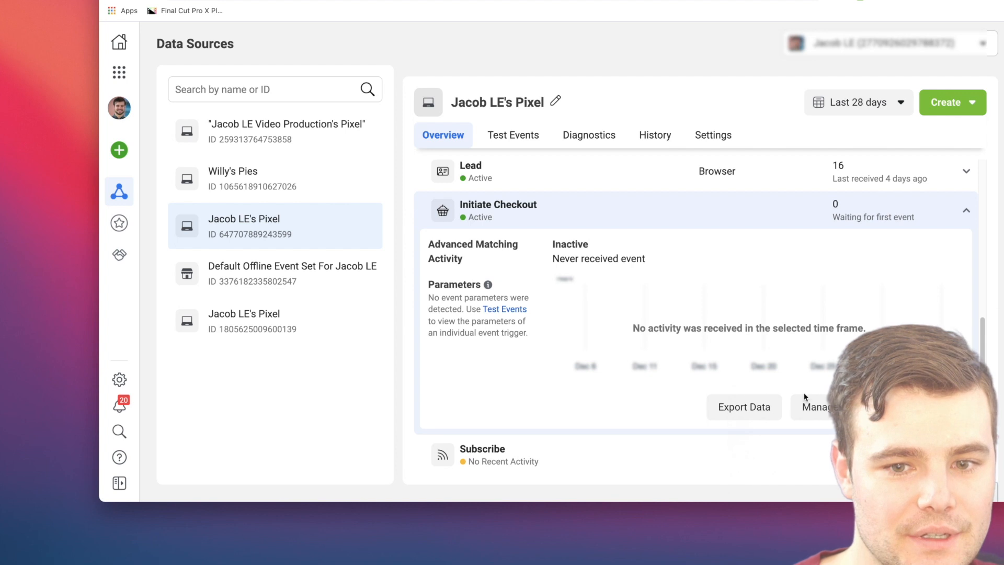
left_click(815, 407)
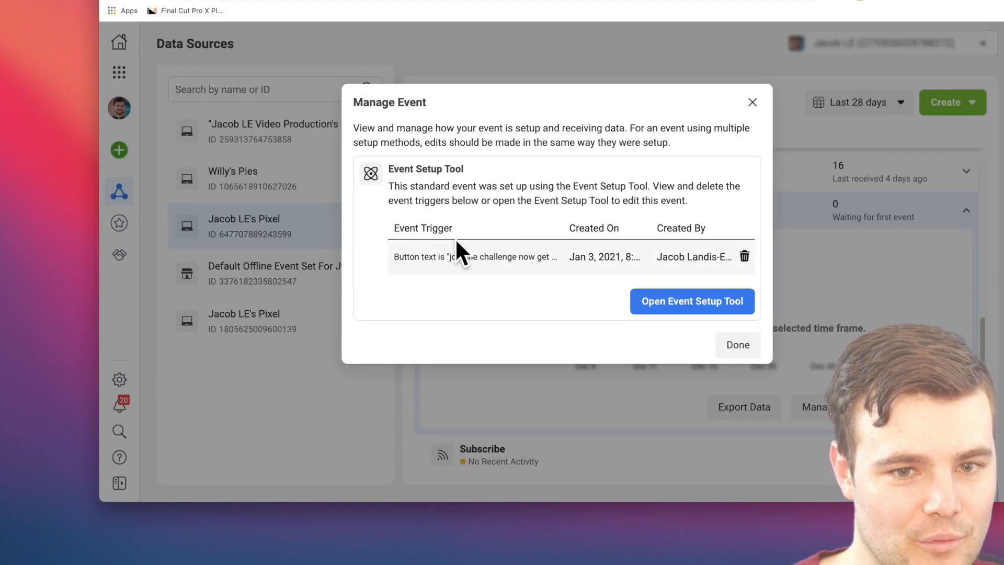
left_click(752, 102)
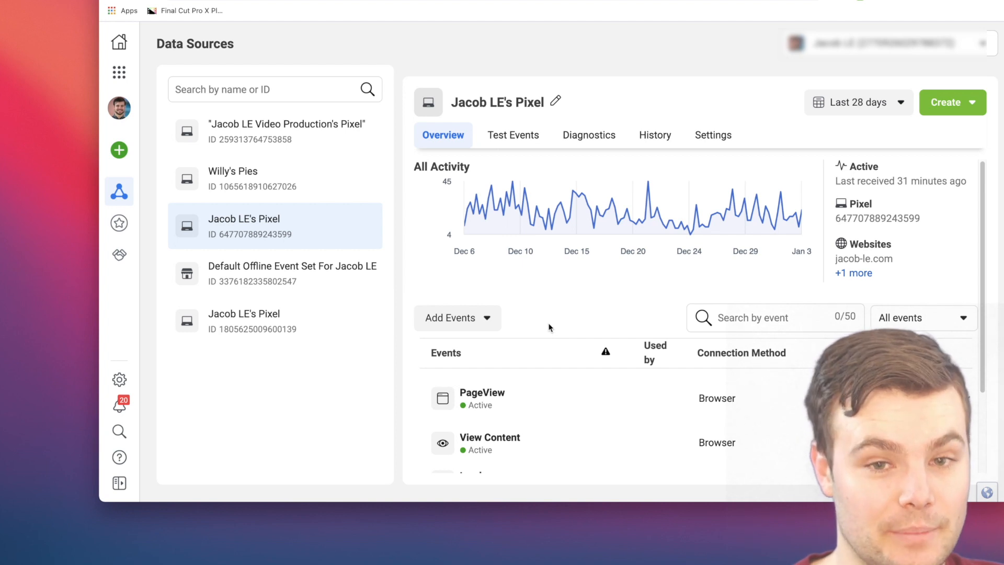
scroll(538, 321, "down", 1)
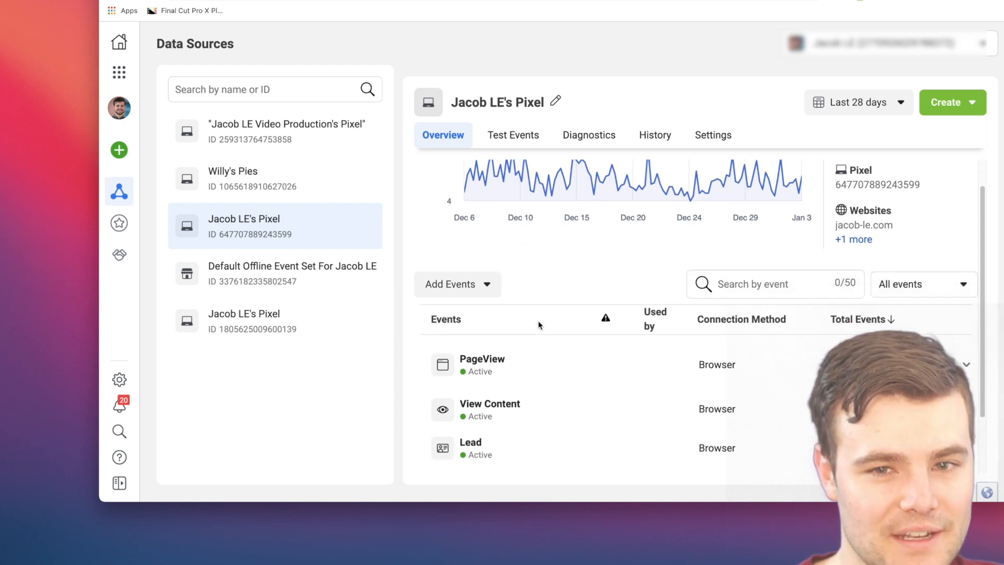
left_click(704, 137)
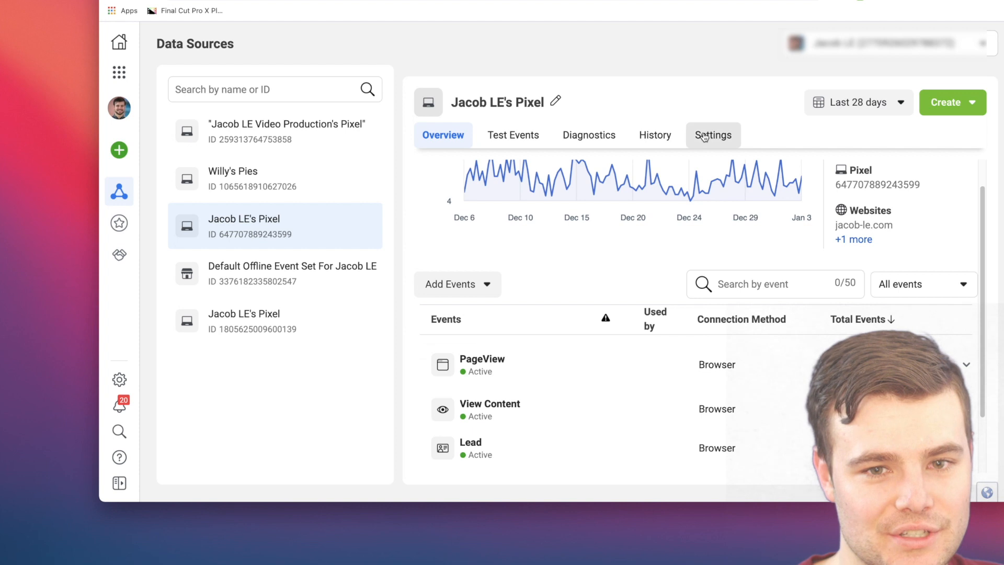
scroll(652, 325, "down", 10)
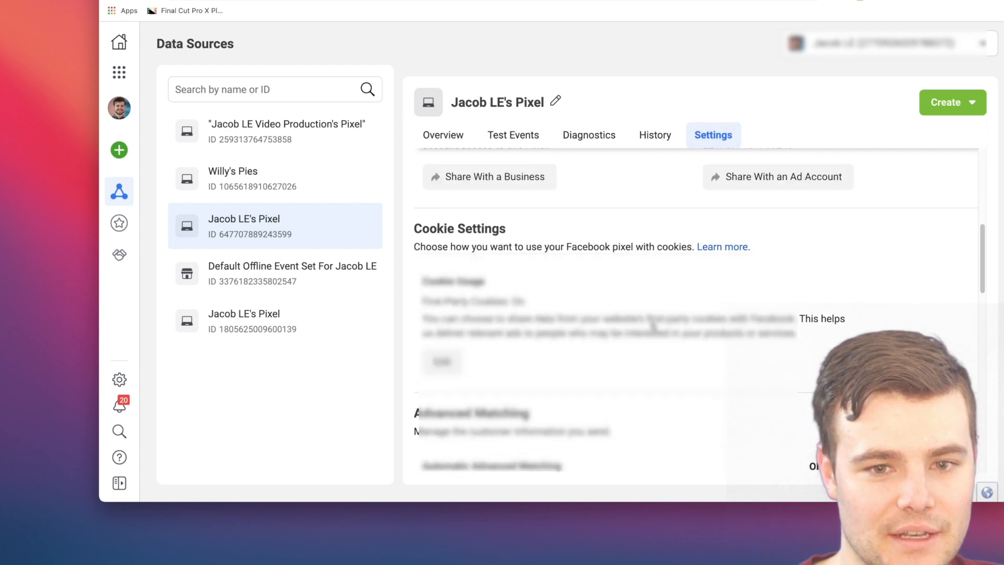
scroll(653, 325, "down", 3)
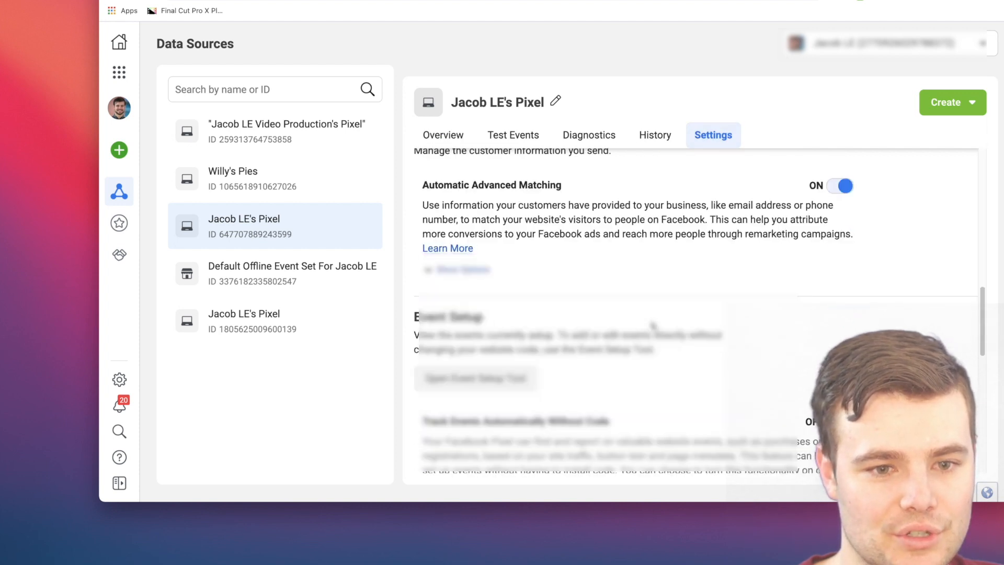
left_click(469, 376)
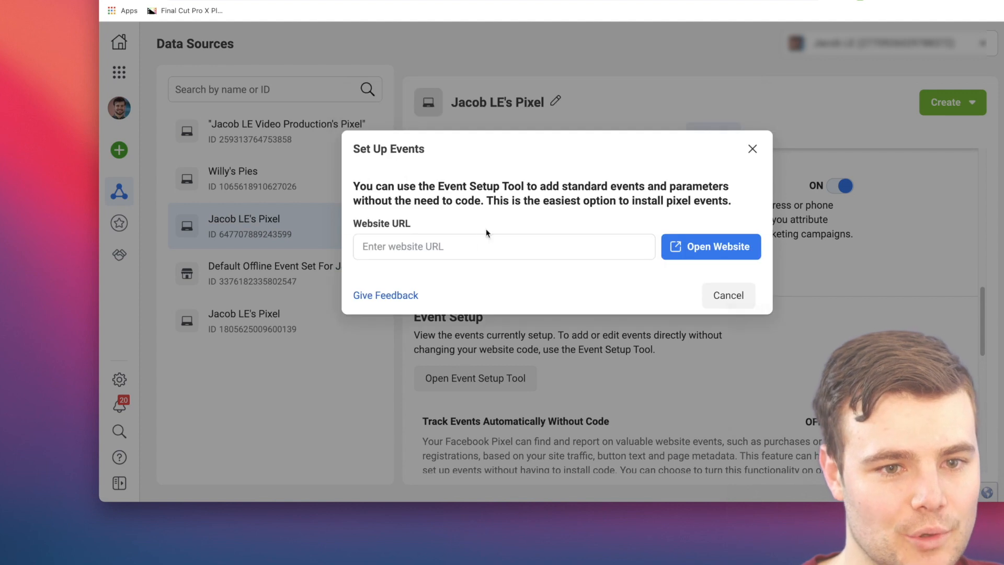
left_click(482, 251)
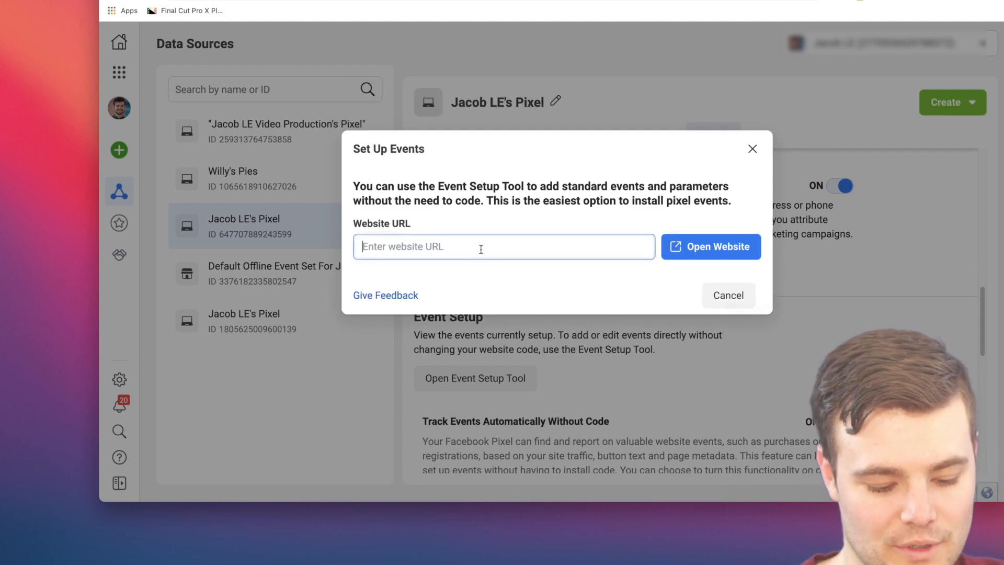
type("https://jacob-le.com/ultimate-gameplan-thank-you-2-2-4/")
left_click(694, 255)
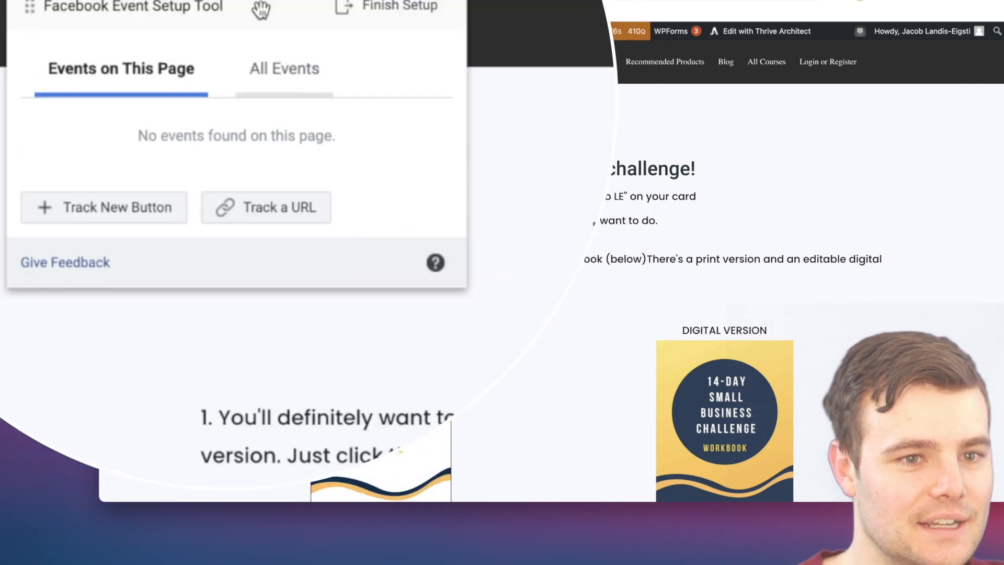
Step: Track the thank-you page's exact URL as a Purchase event in USD, taking its value from the page's $27 charge line
left_click(260, 218)
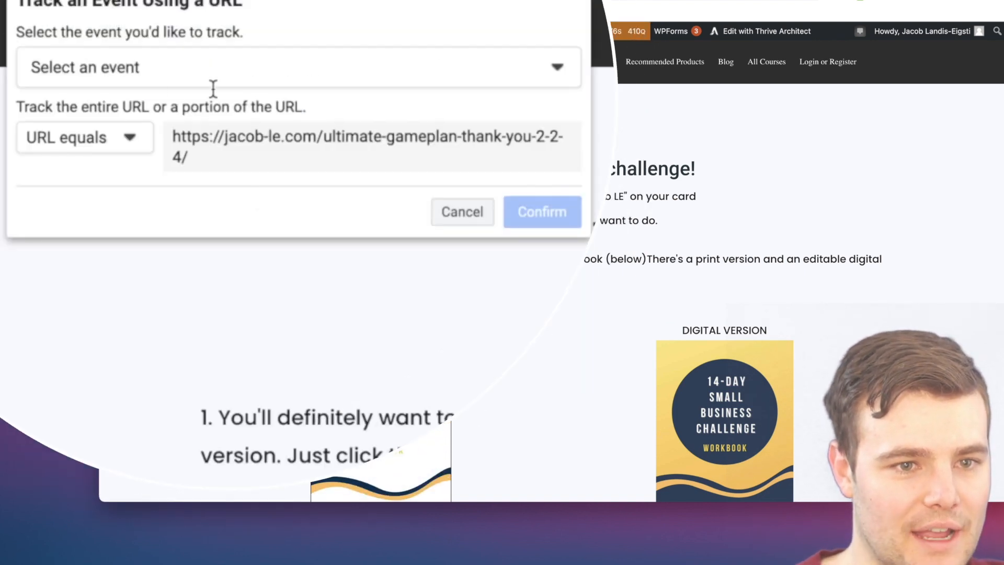
left_click(117, 67)
left_click(131, 272)
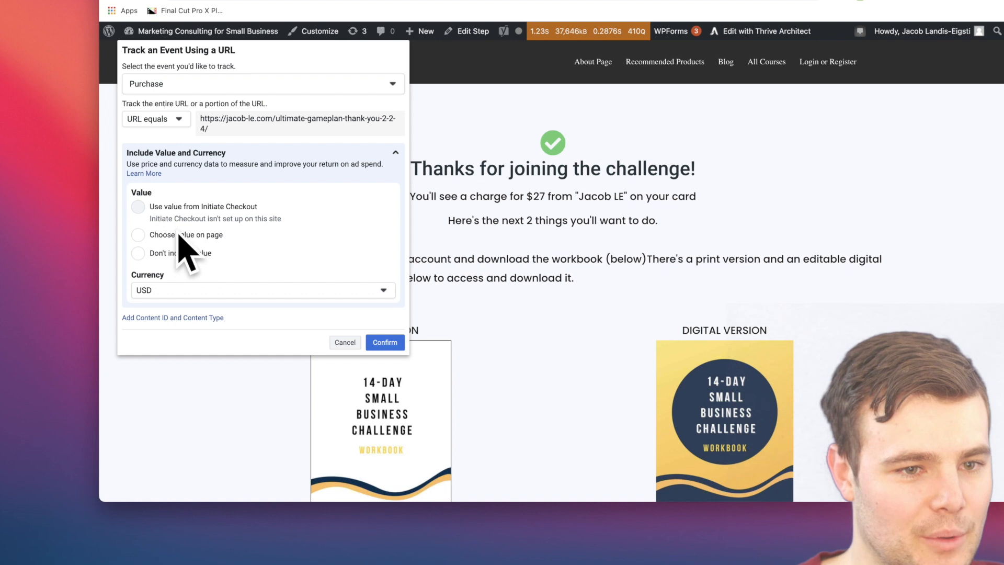
left_click(139, 236)
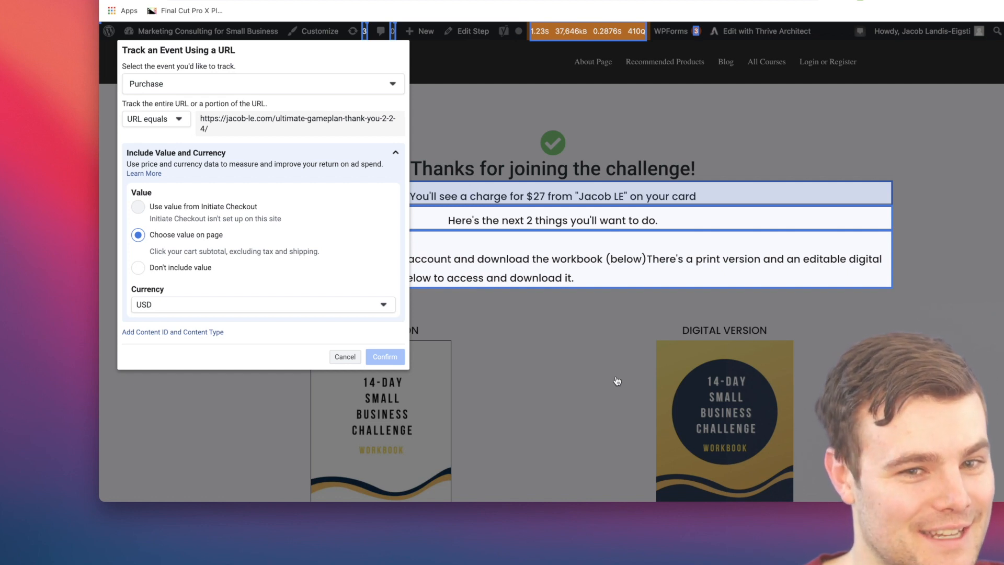
left_click(144, 123)
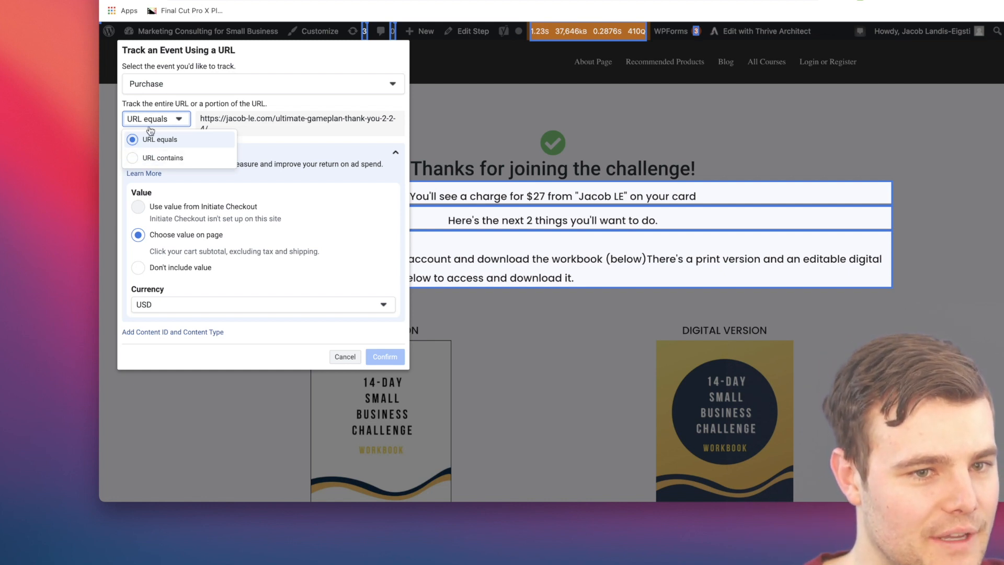
left_click(299, 67)
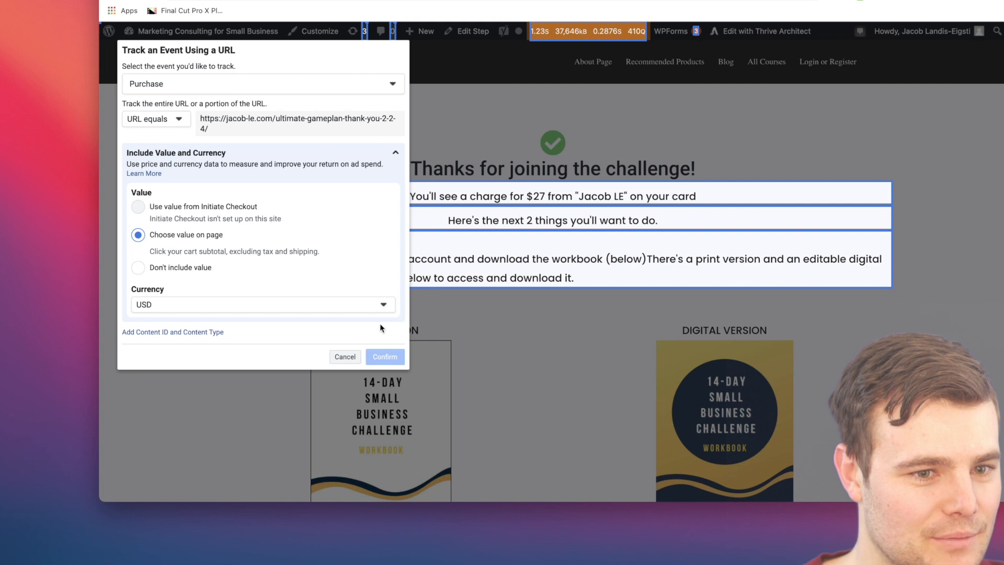
left_click(537, 195)
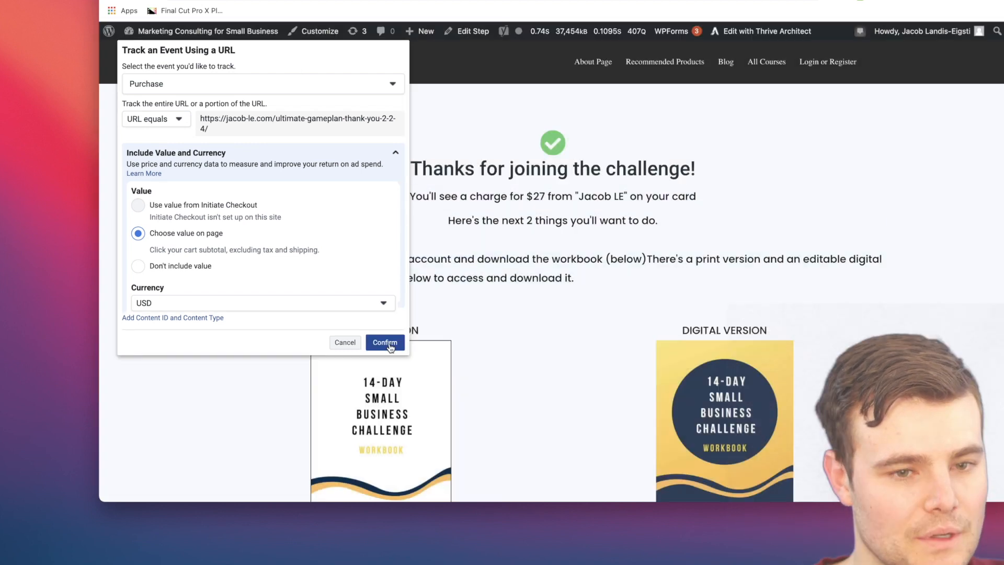
left_click(388, 343)
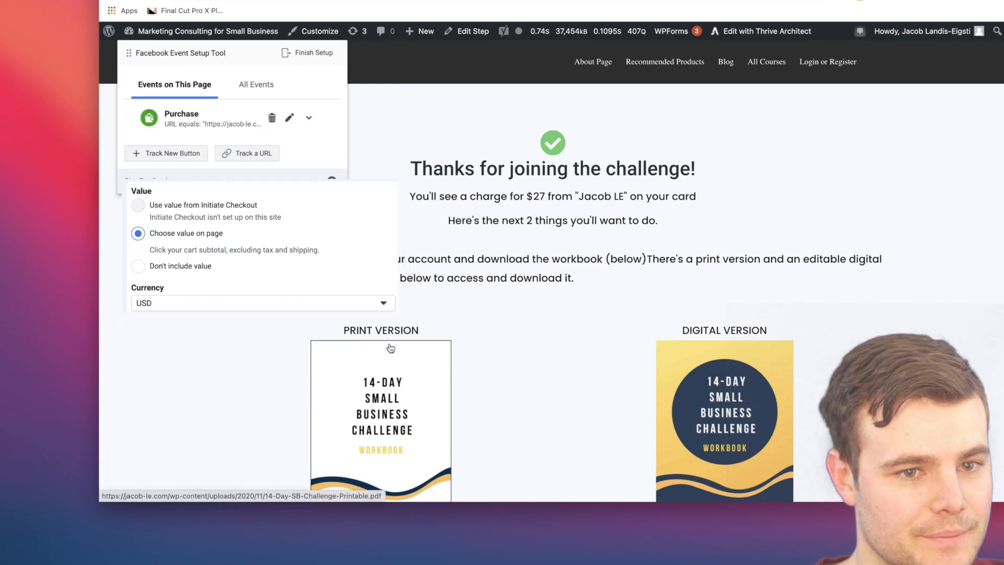
Step: Finish the event setup with the Purchase event and skip the feedback survey
left_click(314, 53)
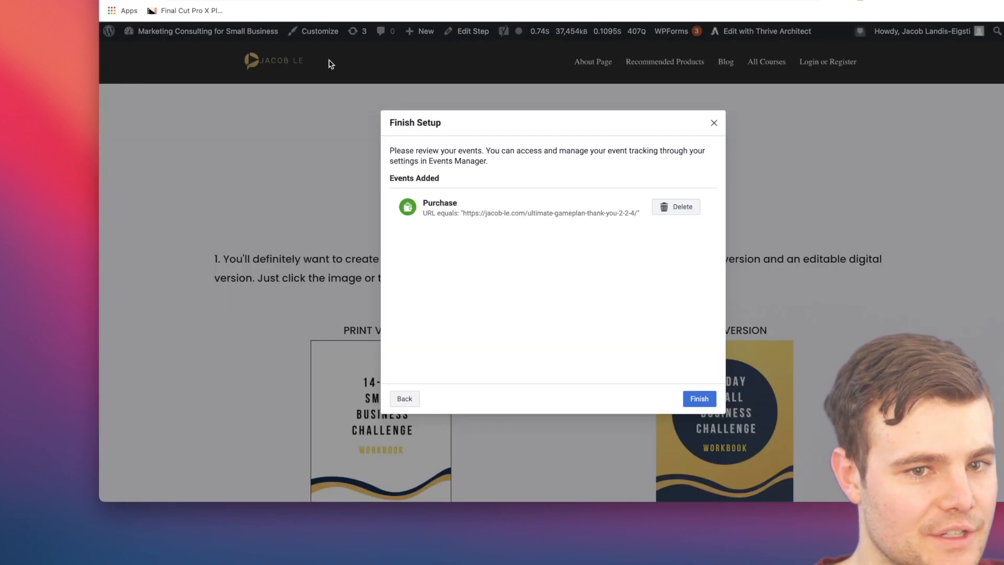
left_click(689, 399)
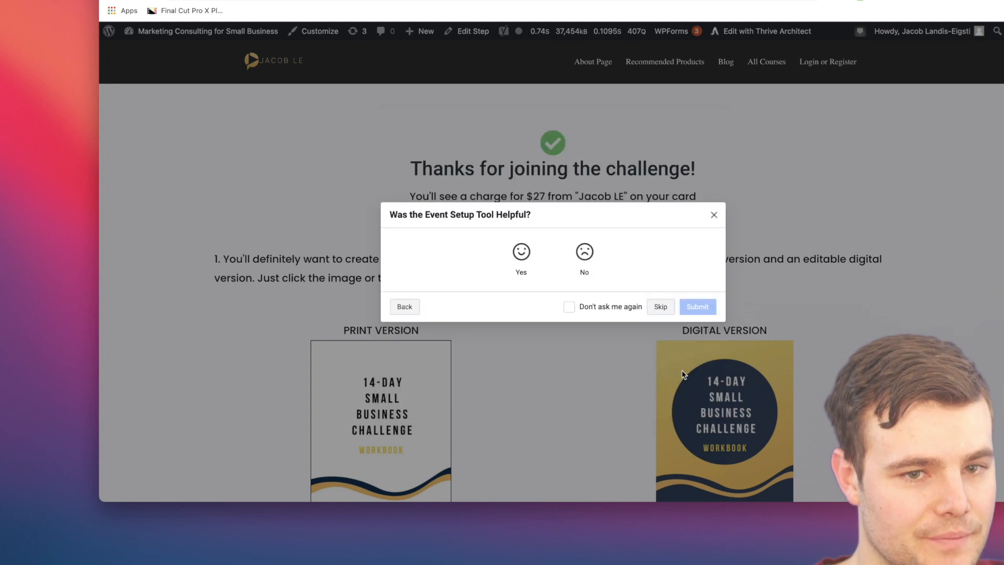
left_click(661, 307)
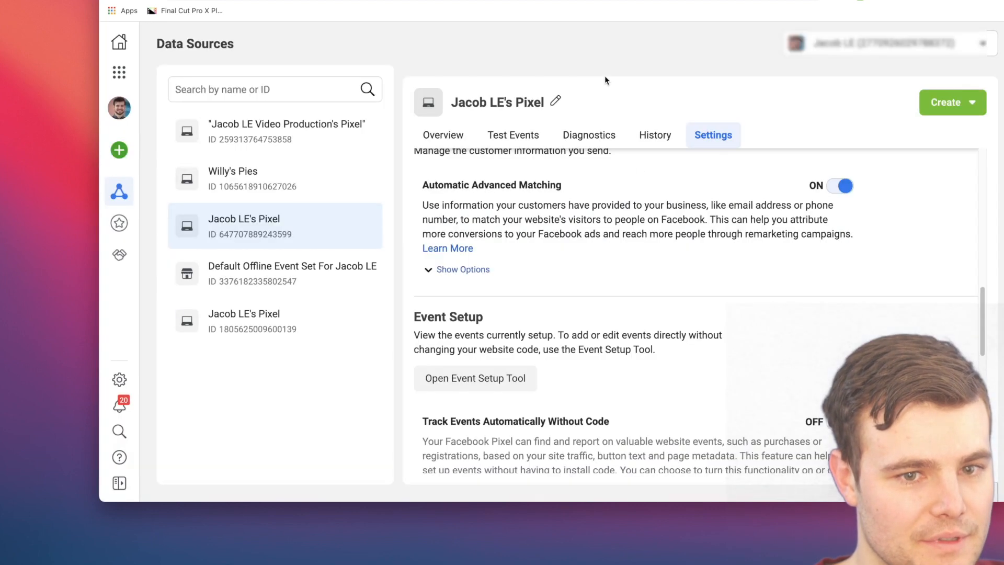
Step: Review the pixel's event overview and the Lead event's triggers, and close the event management dialog
left_click(442, 134)
scroll(524, 272, "down", 5)
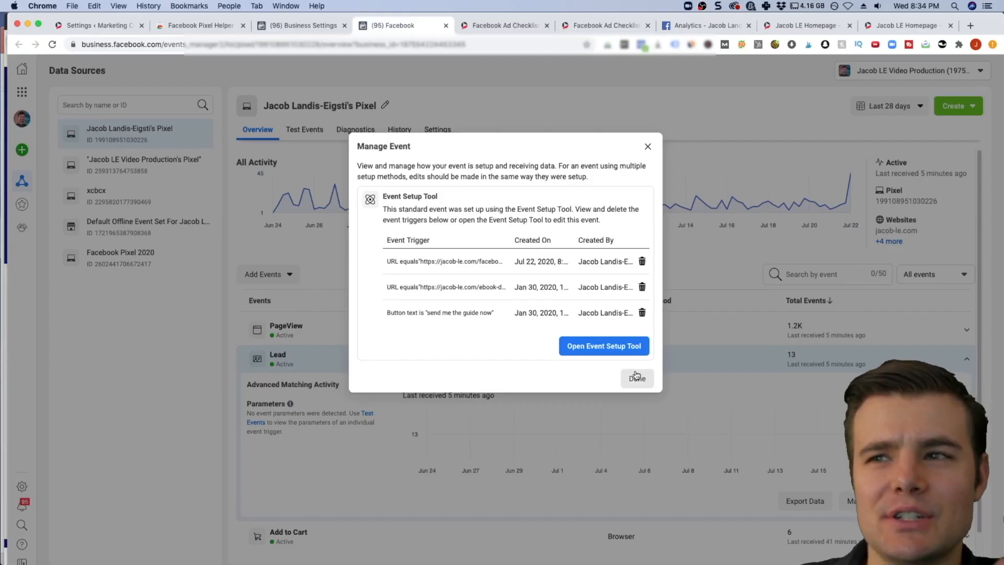
left_click(636, 377)
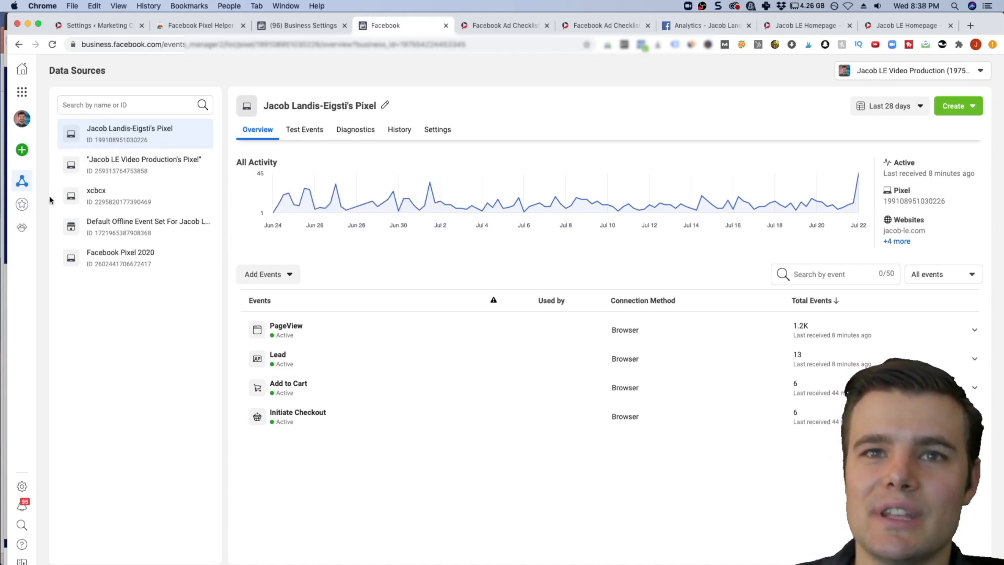
Step: Start a new custom conversion in Events Manager and name it High Ticket
mouse_move(18, 208)
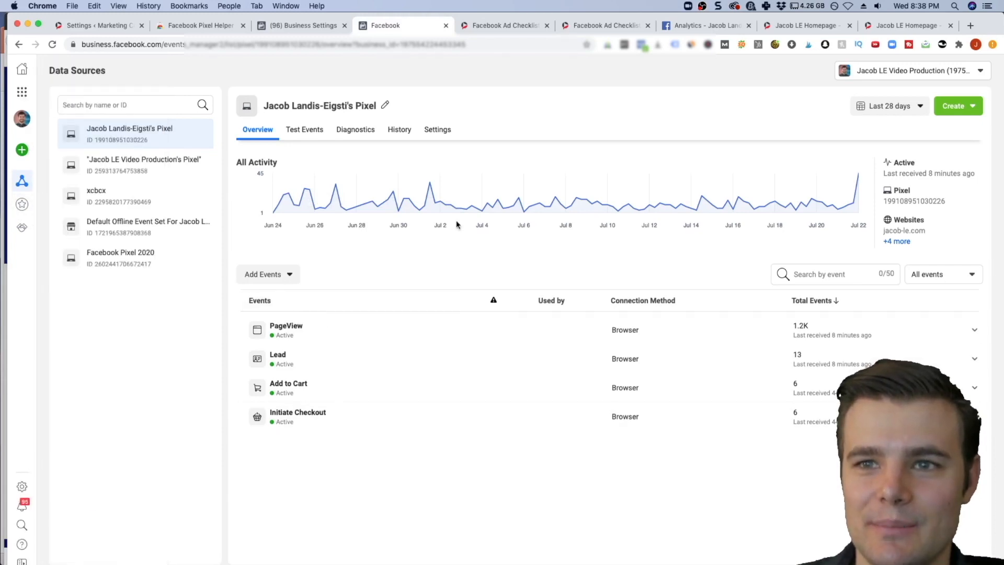
left_click(32, 208)
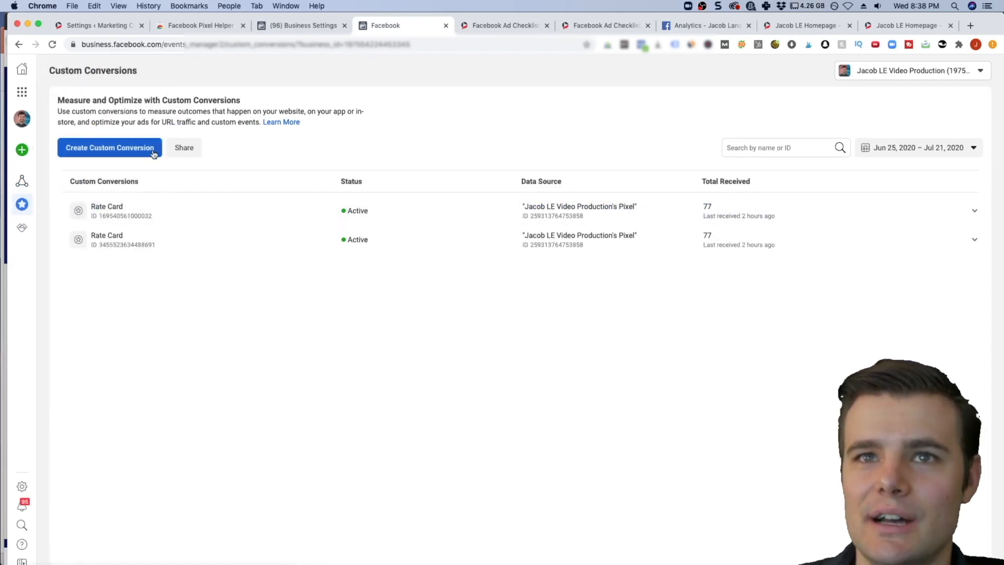
left_click(110, 147)
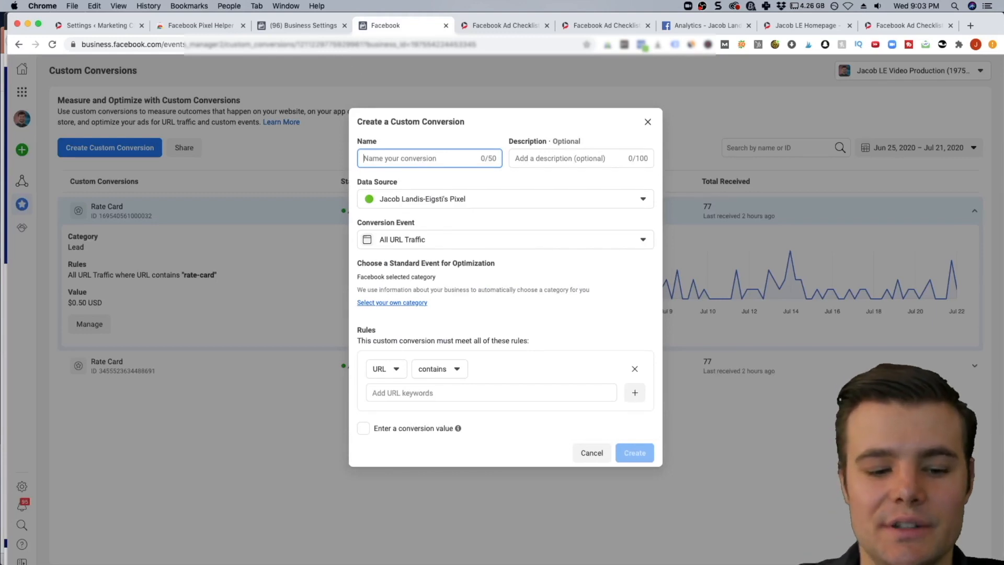
type("High Ticket")
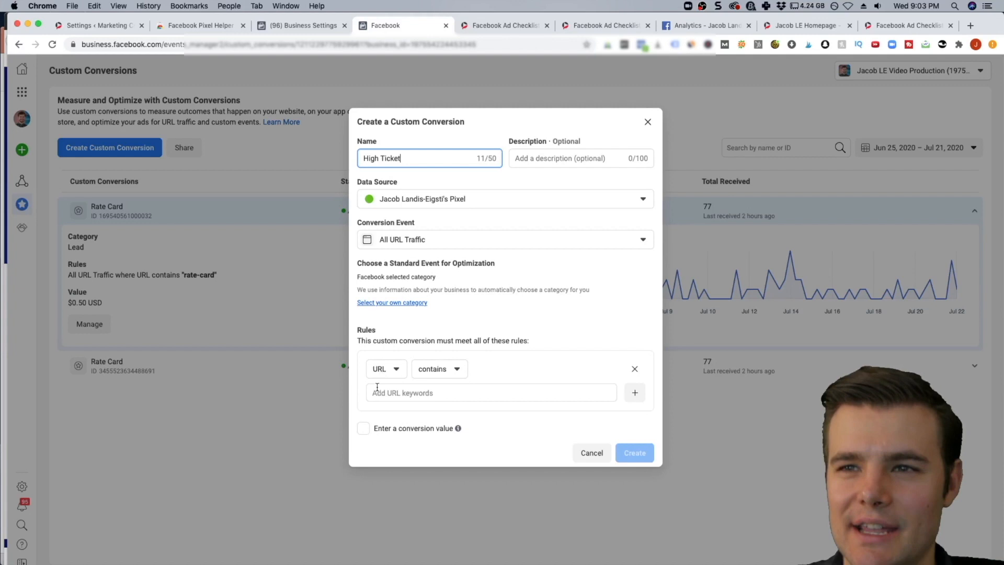
Step: Add the rule URL contains "jacob-le.com/facebook-ad-checklist-thank-you" and create the custom conversion
left_click(425, 396)
left_click(429, 394)
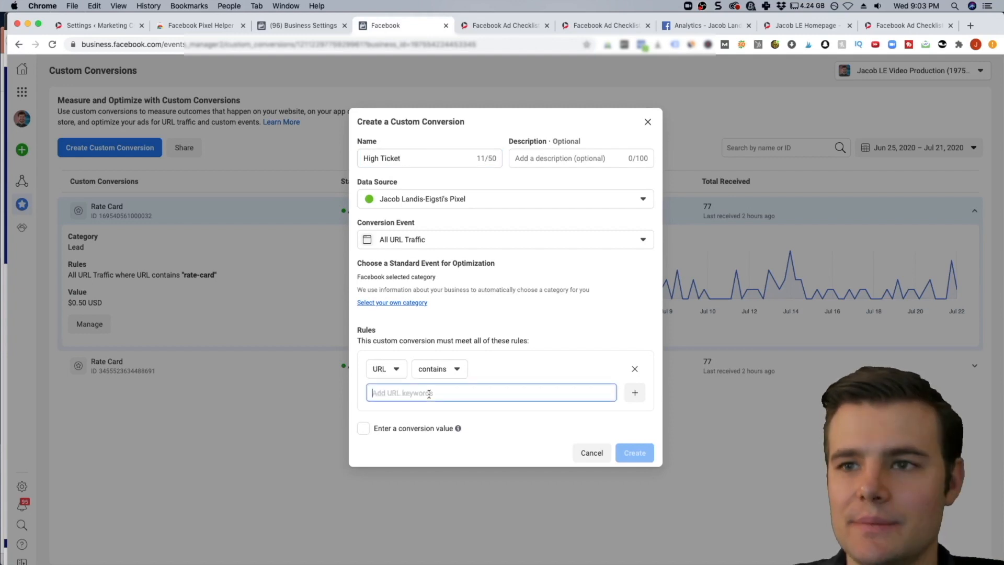
type("jacob-le.com/facebook-ad-checklist-thank-you")
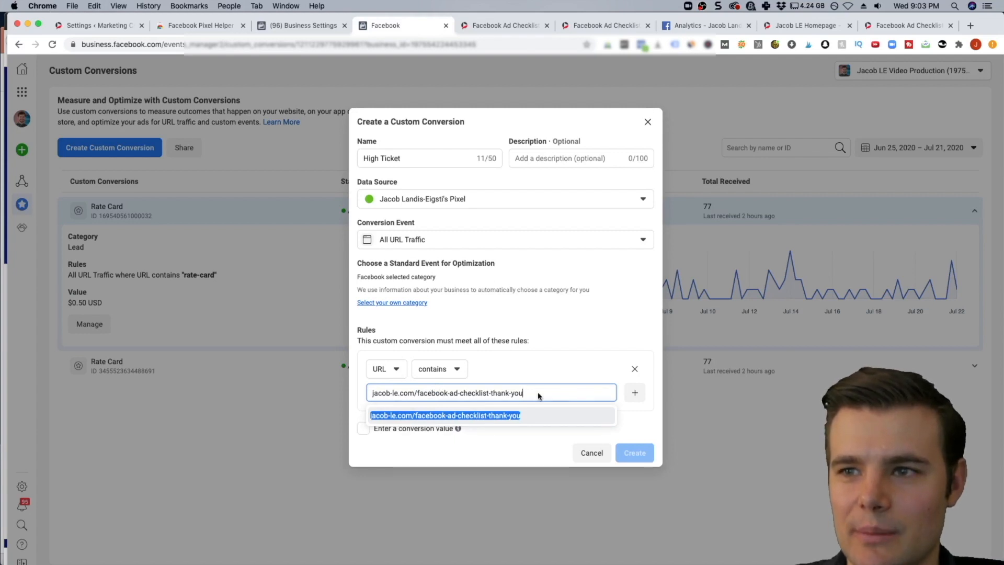
key("Return")
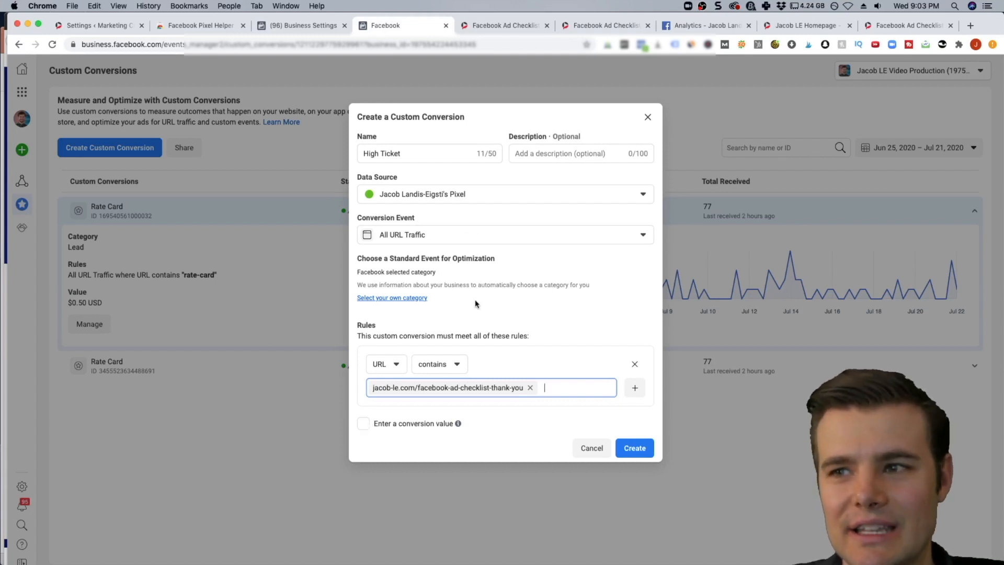
left_click(634, 456)
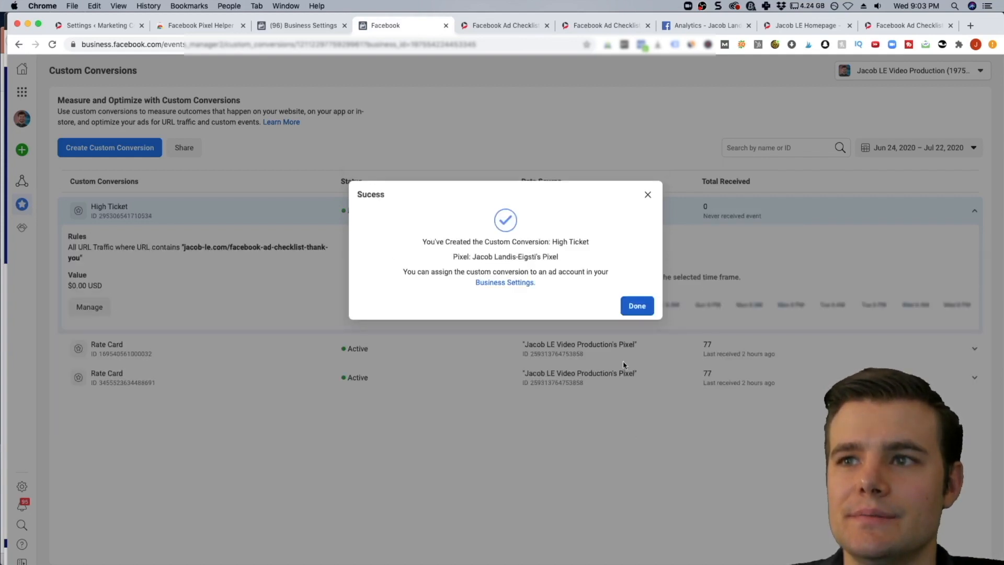
left_click(636, 308)
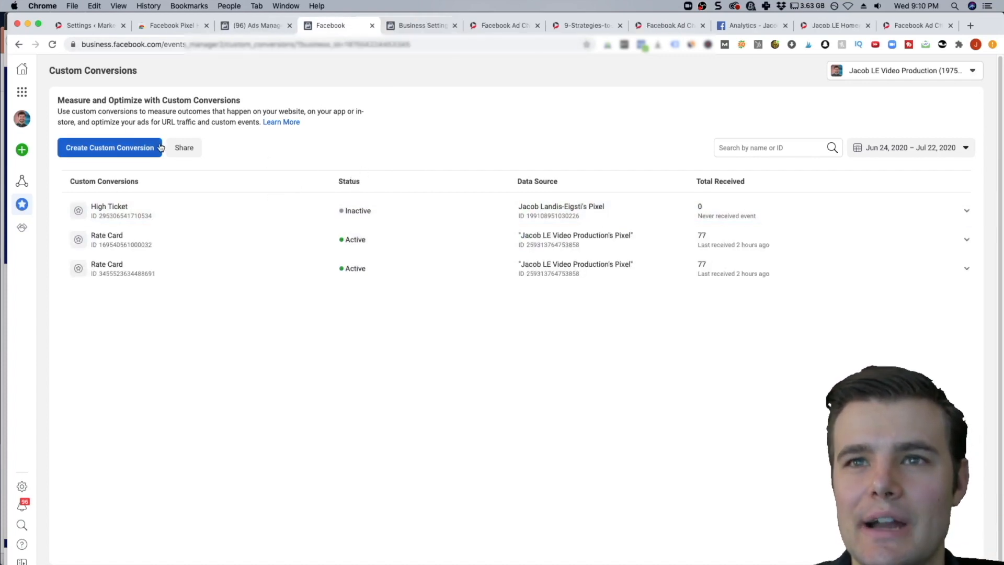
Step: Connect the first listed ad account to the High Ticket custom conversion as an asset in Business Settings
left_click(175, 151)
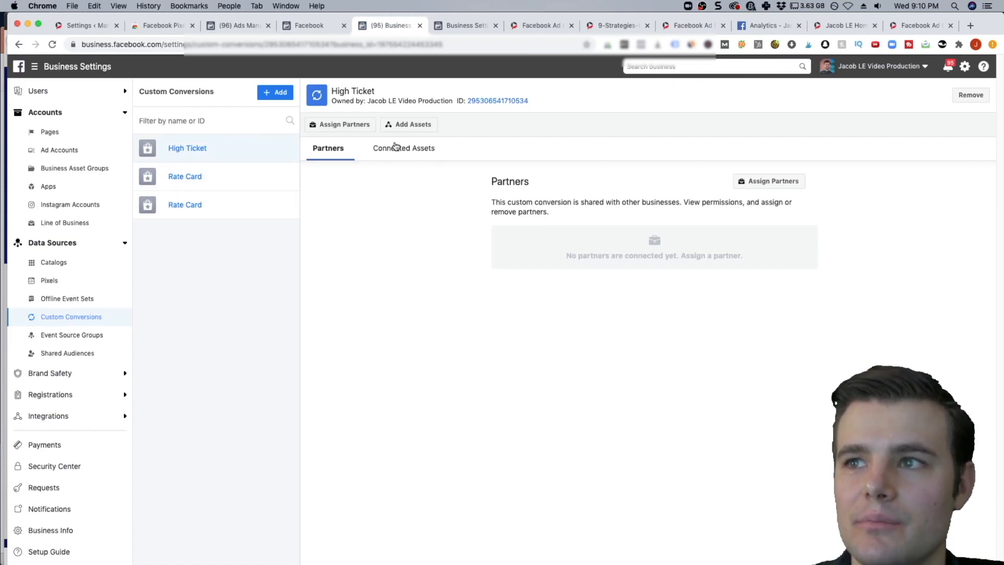
left_click(418, 150)
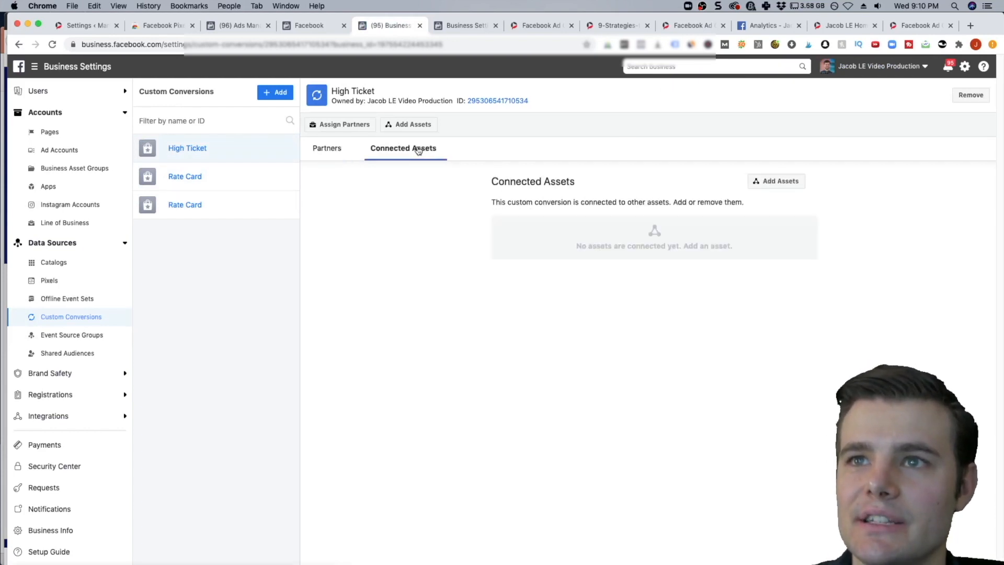
left_click(784, 184)
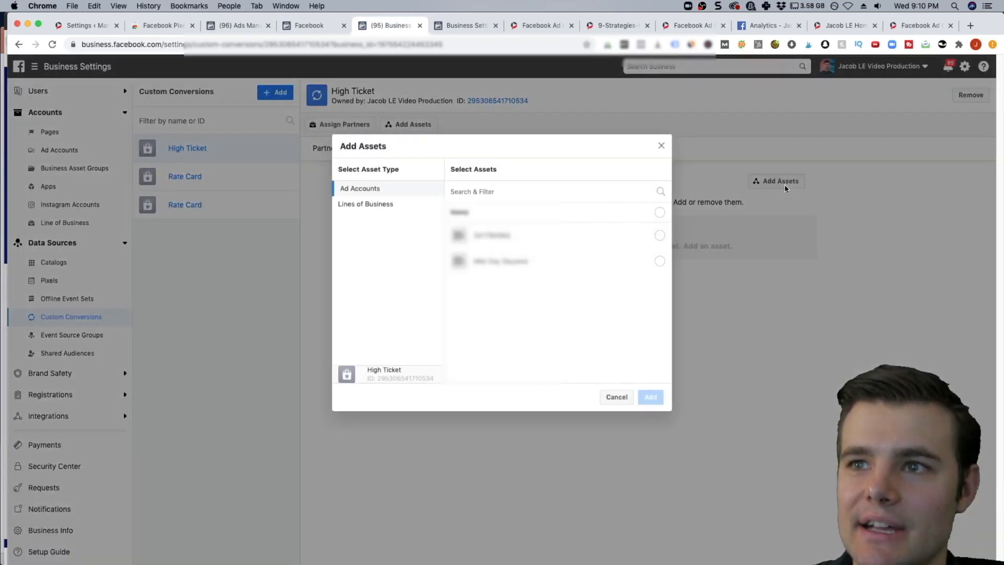
left_click(544, 236)
left_click(650, 398)
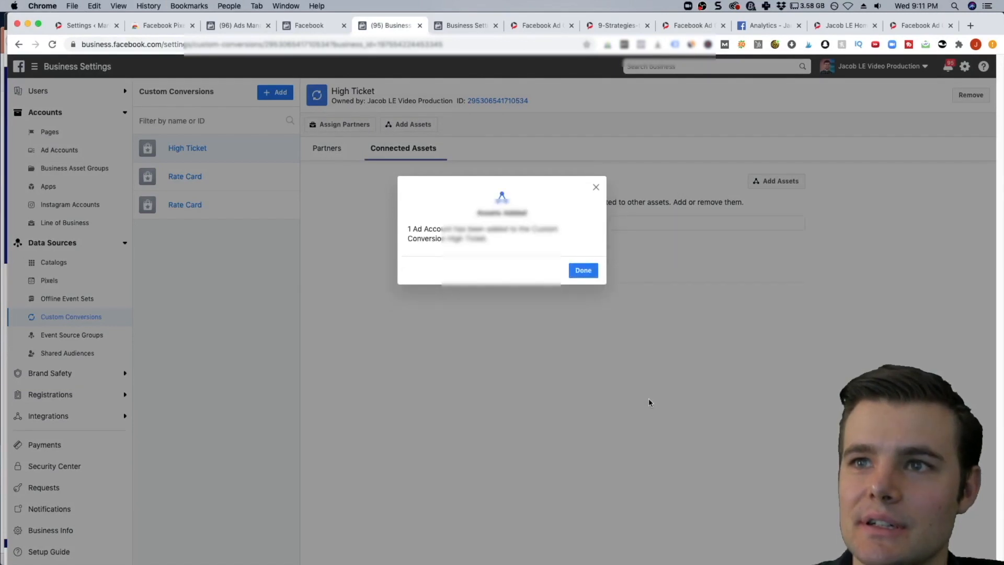
left_click(583, 271)
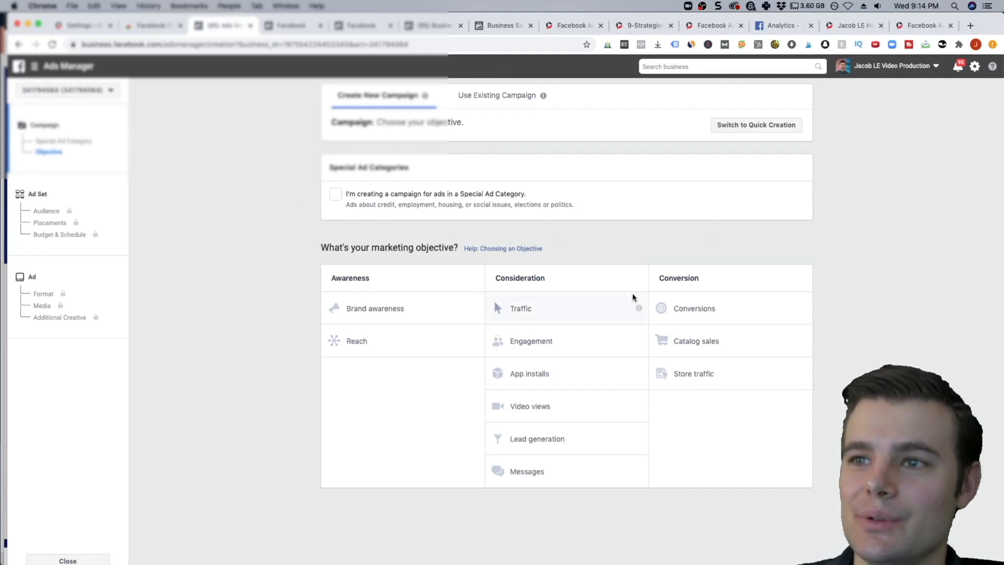
Step: Choose Conversions as the marketing objective for the new campaign and continue to the ad set setup
left_click(729, 308)
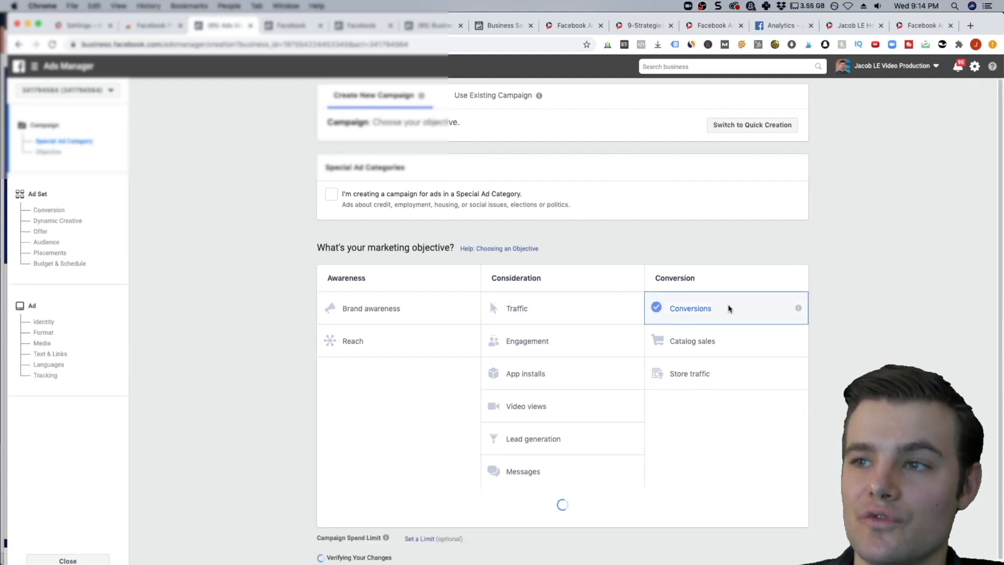
scroll(728, 308, "down", 5)
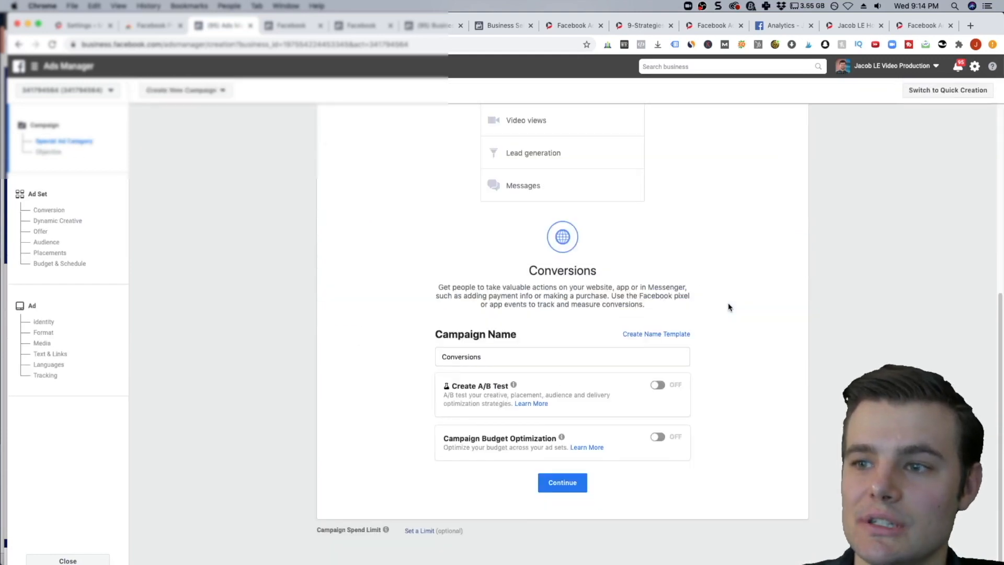
left_click(572, 486)
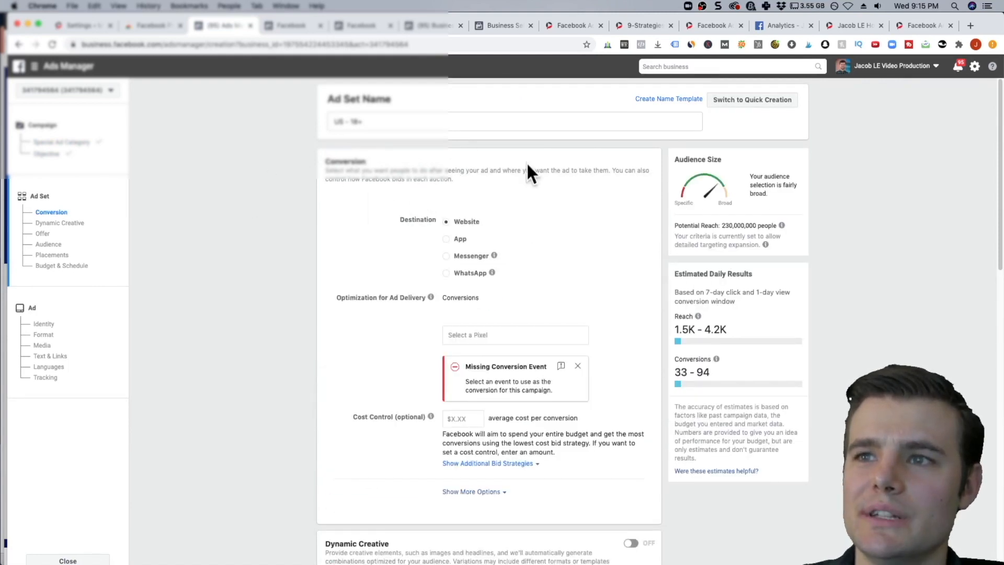
Step: Select the second listed pixel for the ad set and choose the High Ticket custom conversion as its conversion event
left_click(474, 334)
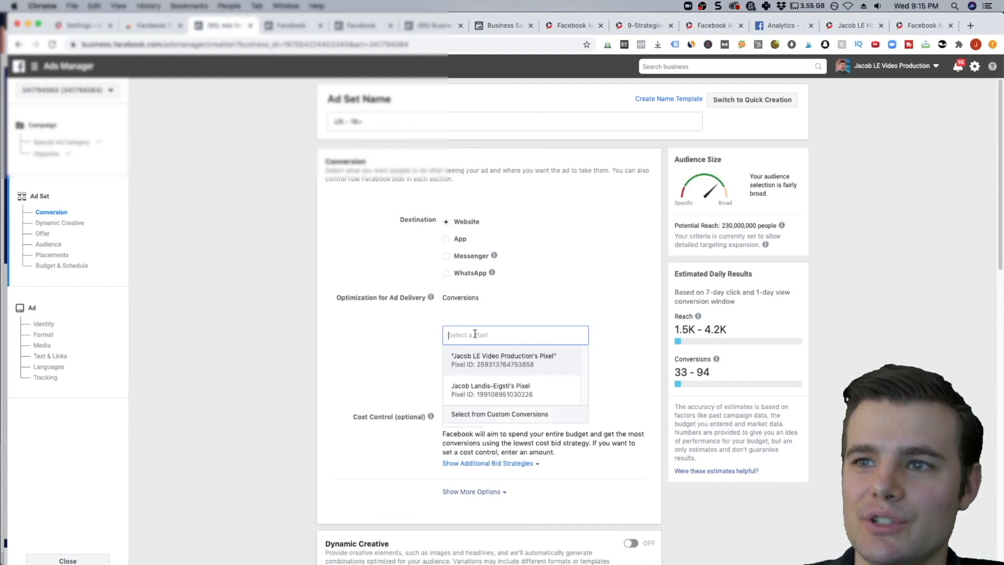
left_click(474, 388)
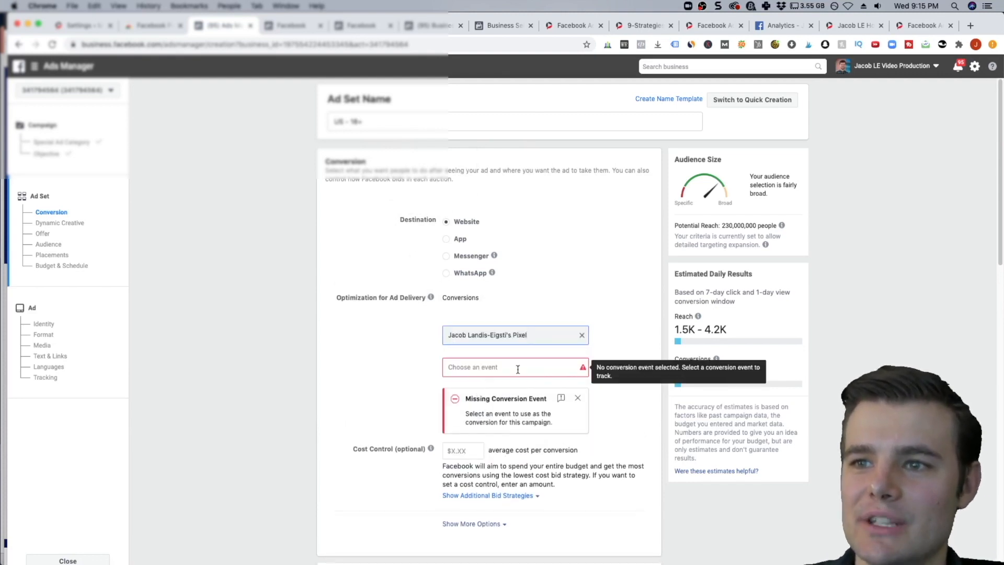
left_click(518, 369)
mouse_move(476, 468)
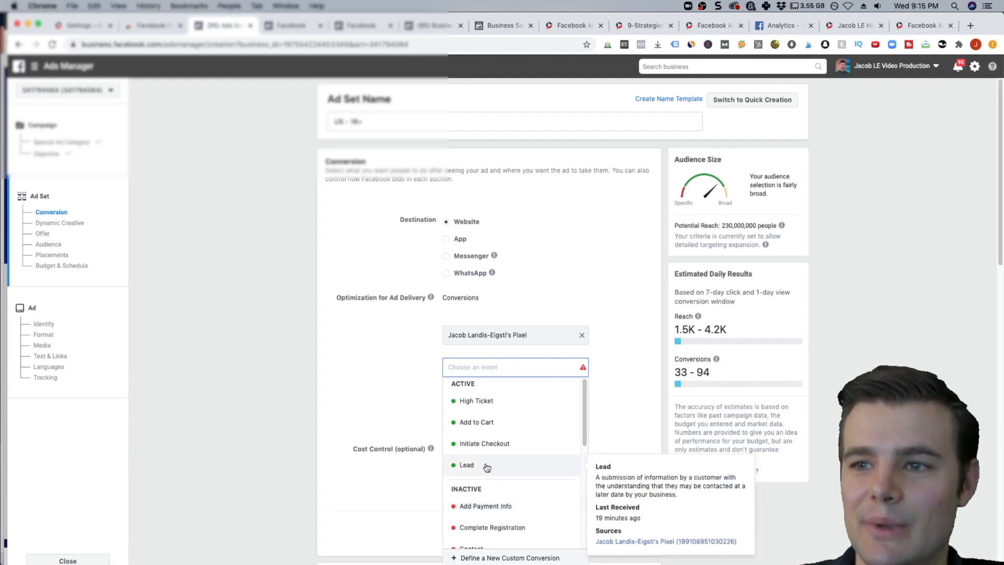
mouse_move(485, 414)
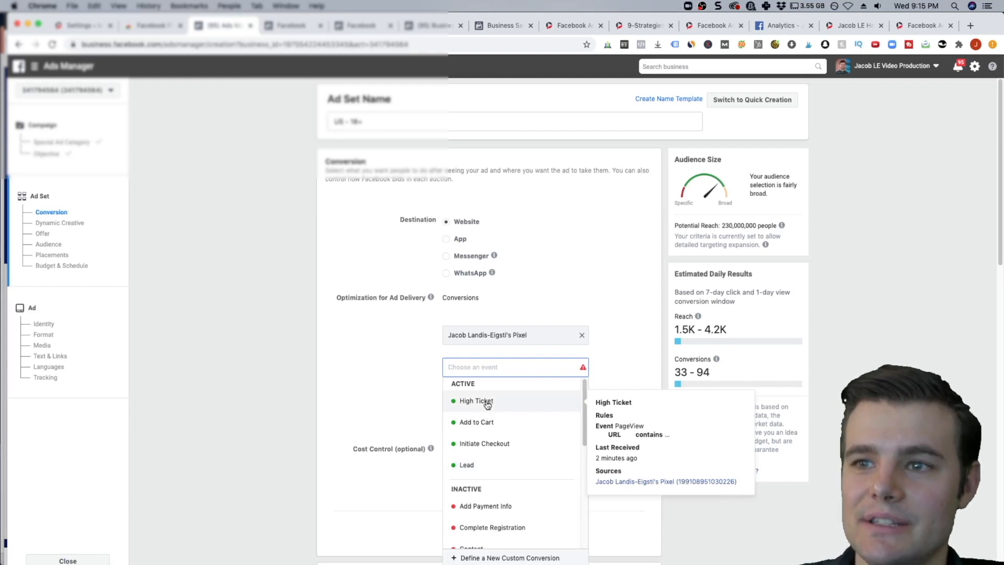
left_click(488, 401)
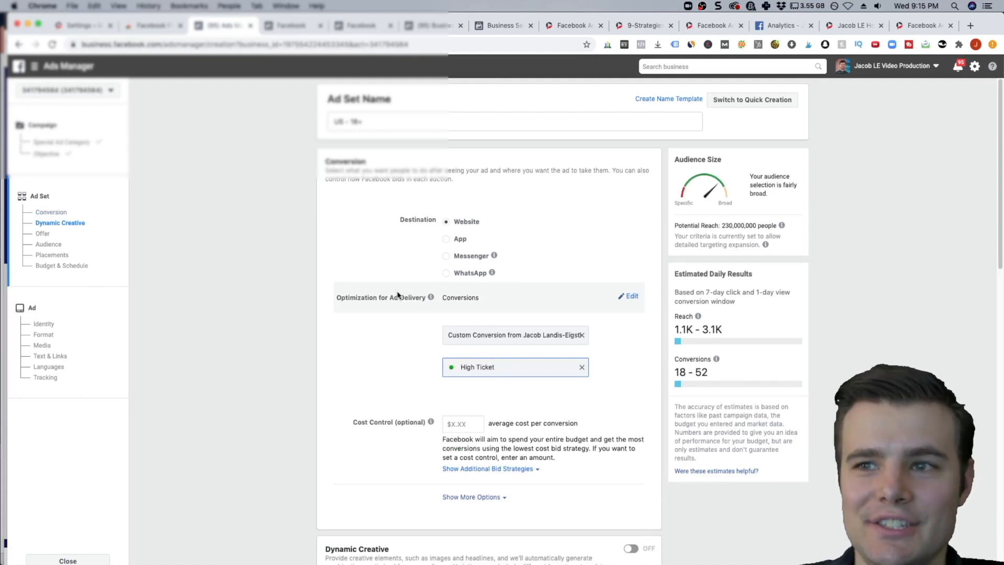
Step: Replace the ad set's High Ticket conversion event with the active Lead event
left_click(581, 368)
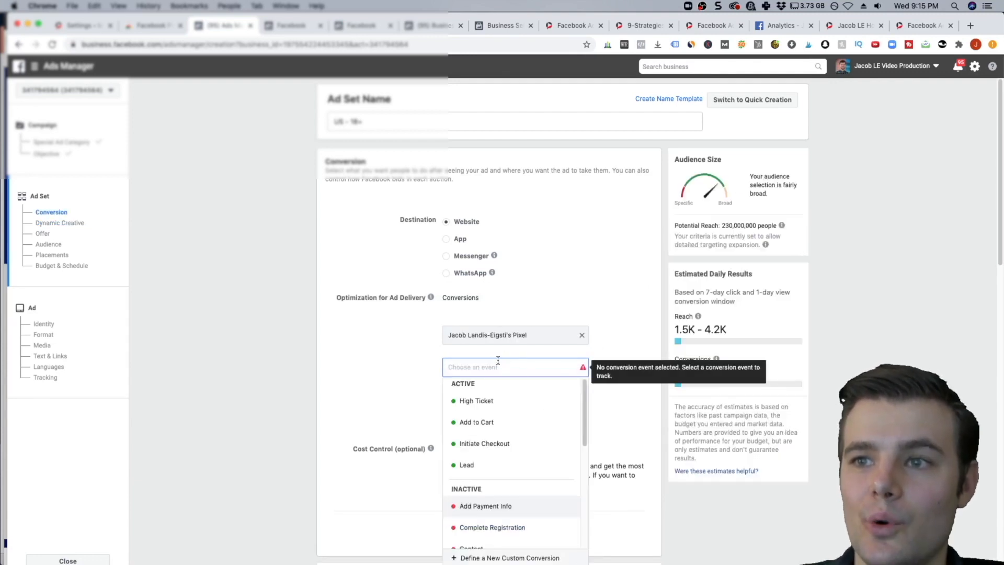
left_click(491, 463)
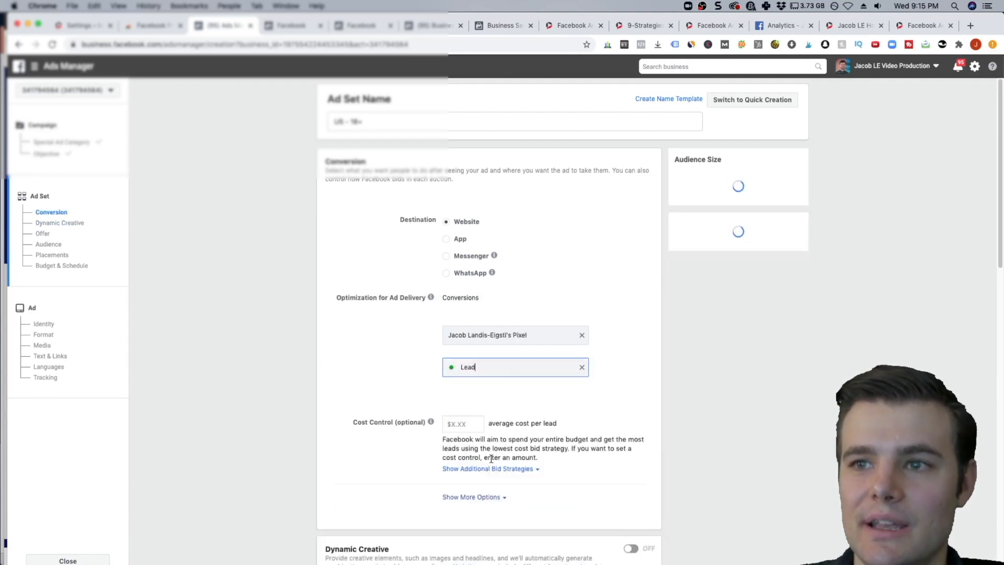